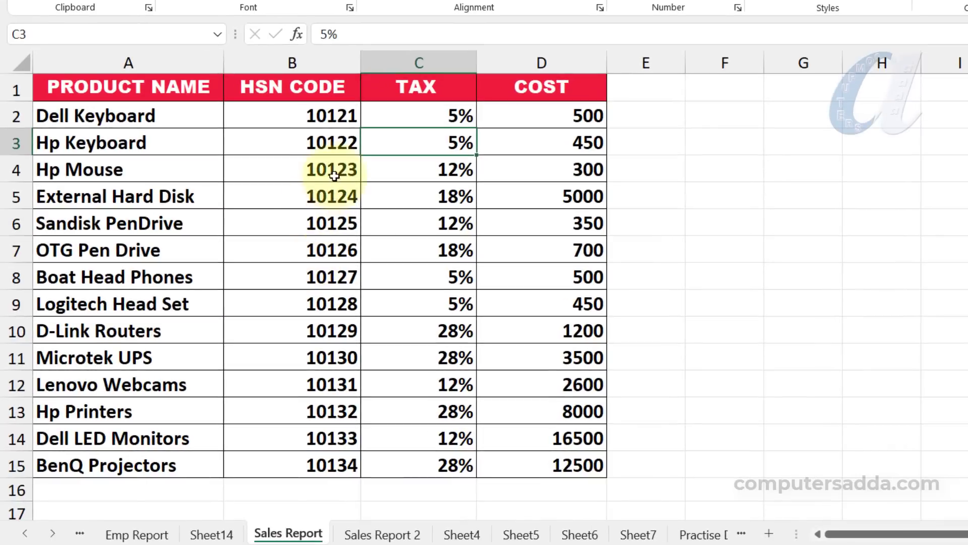
- Insert two blank columns after the HSN CODE column, and insert blank columns after the PRODUCT NAME column
{"action": "left_click", "coordinate": [308, 59]}
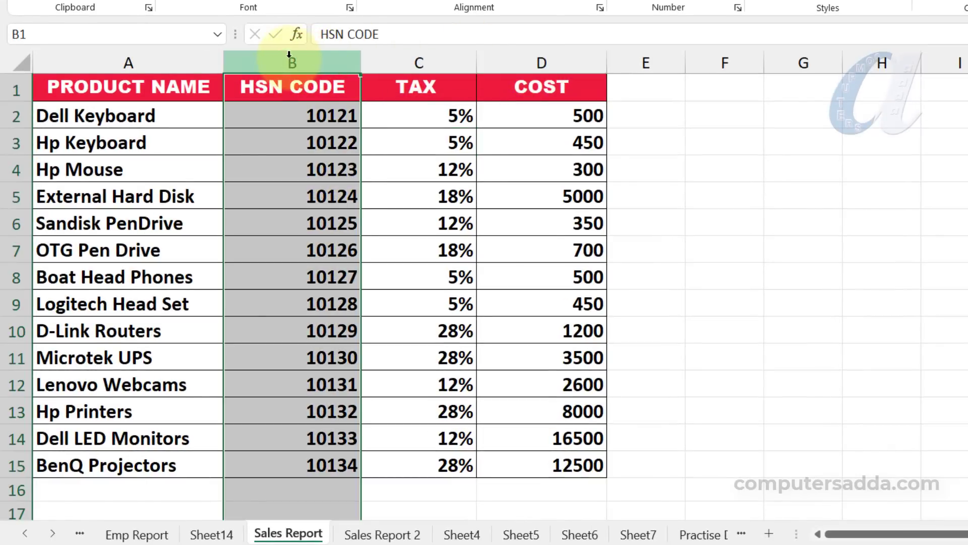
{"action": "key", "text": "shift"}
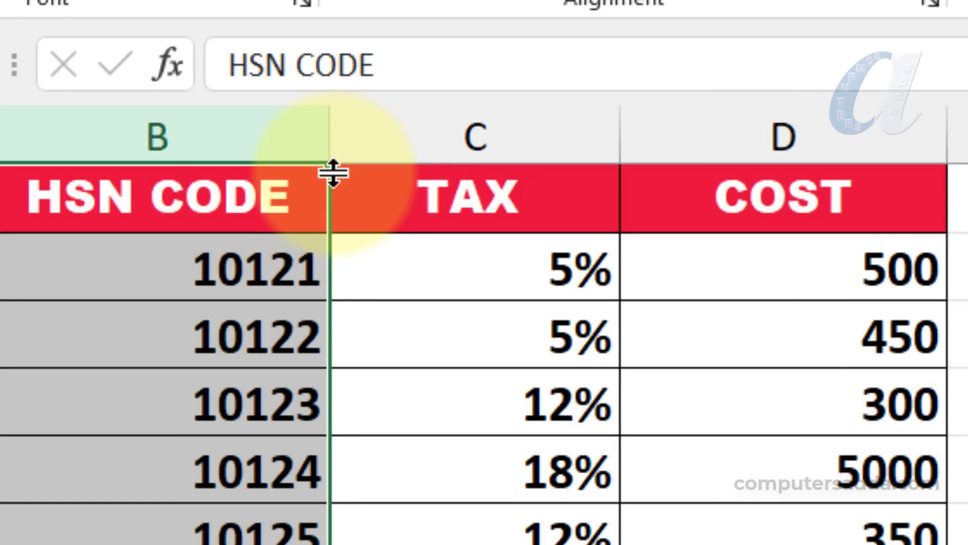
{"action": "left_click_drag", "start_coordinate": [333, 173], "coordinate": [808, 176]}
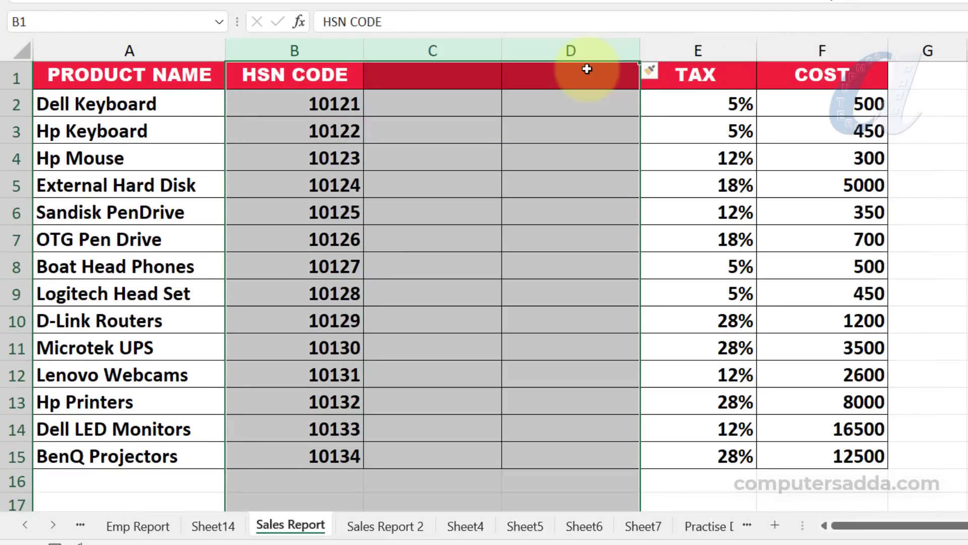
{"action": "left_click", "coordinate": [433, 74]}
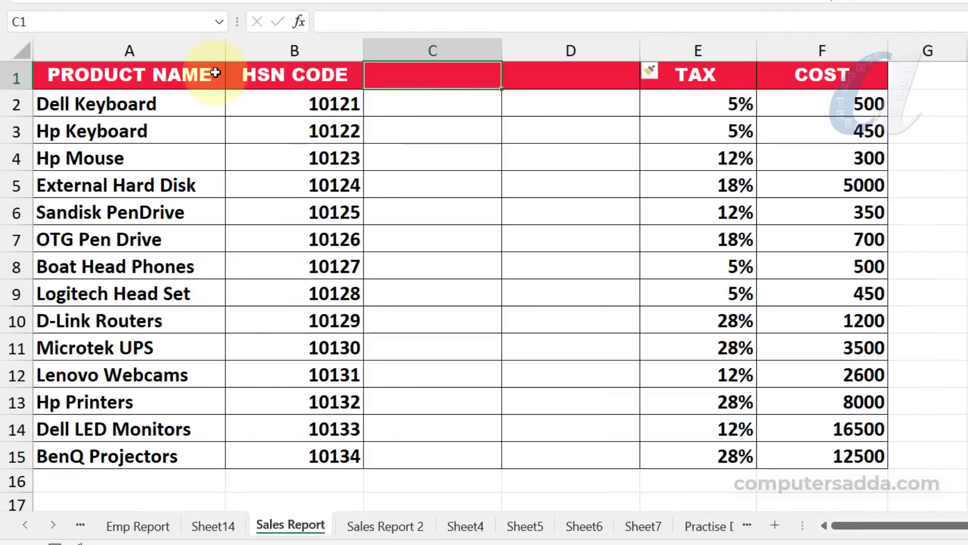
{"action": "left_click", "coordinate": [146, 51]}
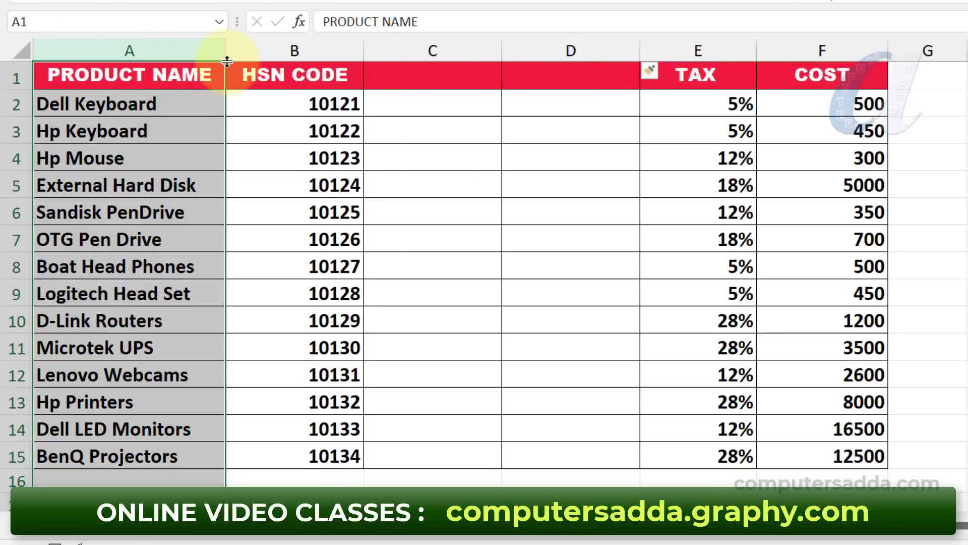
{"action": "left_click_drag", "start_coordinate": [227, 61], "coordinate": [591, 63]}
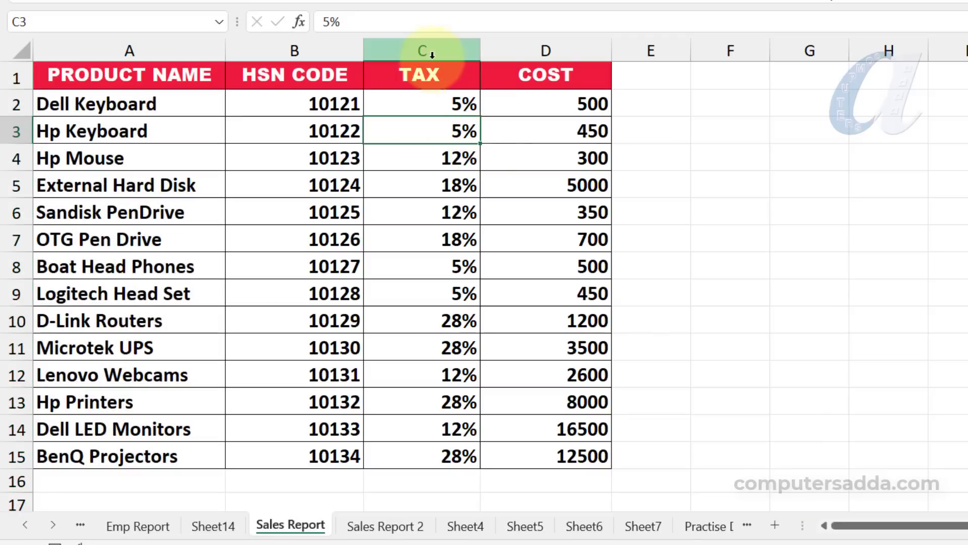
- Move the TAX column's cells C1:C16 in front of the PRODUCT NAME column, shifting the other columns over
{"action": "left_click", "coordinate": [423, 50]}
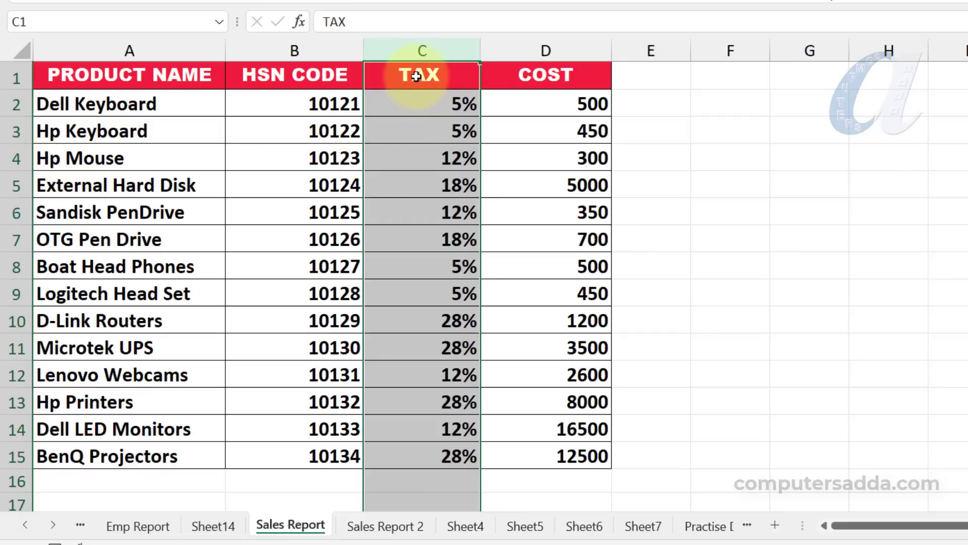
{"action": "left_click_drag", "start_coordinate": [416, 75], "coordinate": [424, 479]}
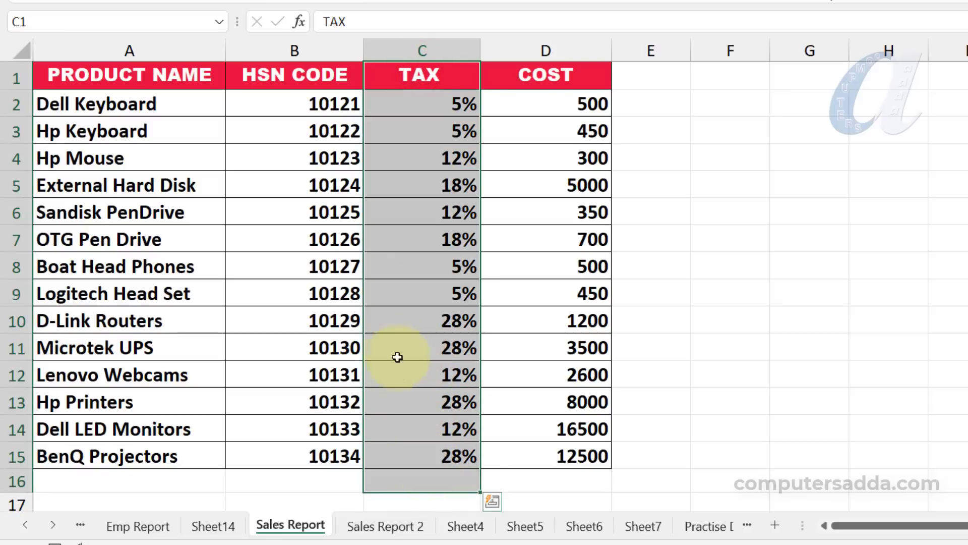
{"action": "key", "text": "shift"}
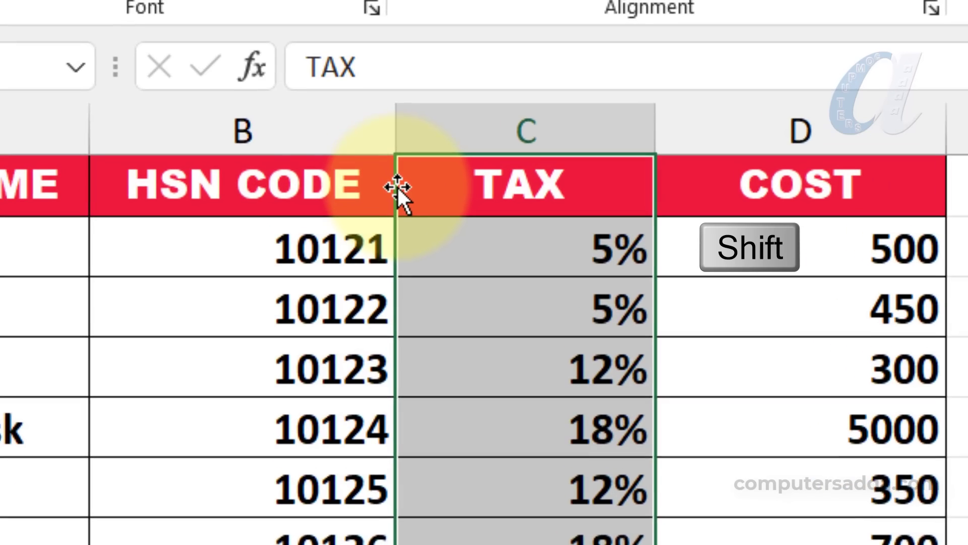
{"action": "left_click_drag", "start_coordinate": [364, 77], "coordinate": [324, 82]}
{"action": "mouse_move", "coordinate": [301, 192]}
{"action": "left_mouse_down"}
{"action": "mouse_move", "coordinate": [71, 180]}
{"action": "mouse_move", "coordinate": [49, 216]}
{"action": "left_mouse_up"}
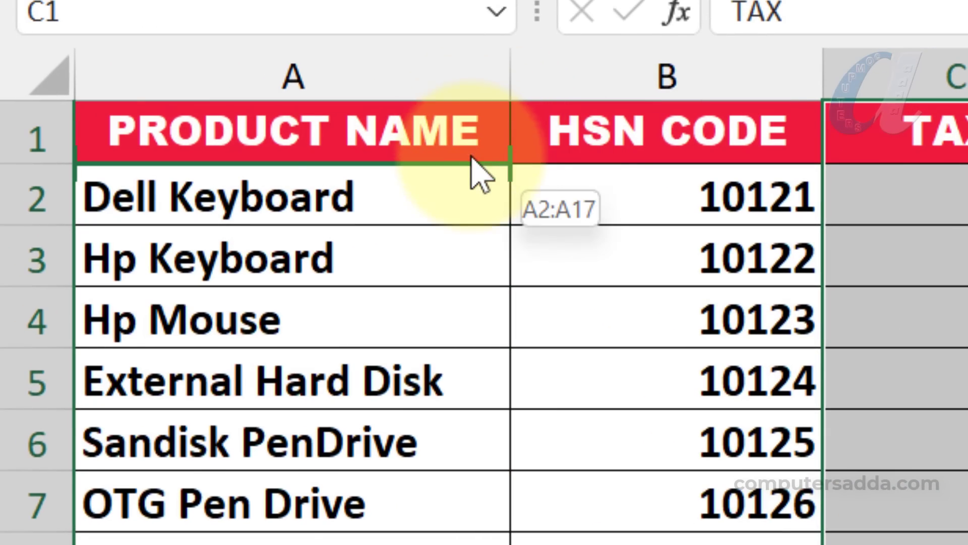
{"action": "mouse_move", "coordinate": [472, 156]}
{"action": "left_mouse_down"}
{"action": "mouse_move", "coordinate": [506, 164]}
{"action": "mouse_move", "coordinate": [507, 91]}
{"action": "mouse_move", "coordinate": [87, 124]}
{"action": "left_mouse_up"}
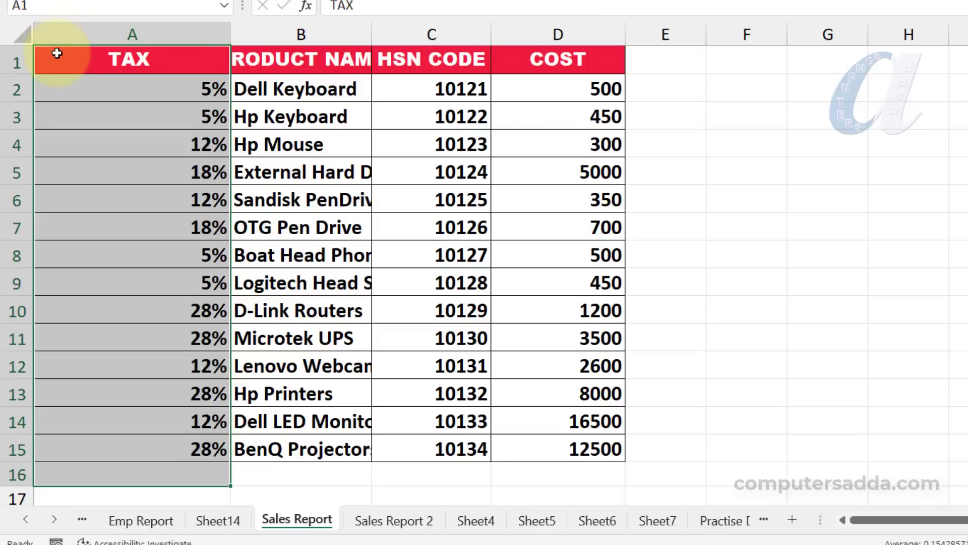
- Move the whole PRODUCT NAME column to the end of the table, after the COST column
{"action": "left_click", "coordinate": [302, 33]}
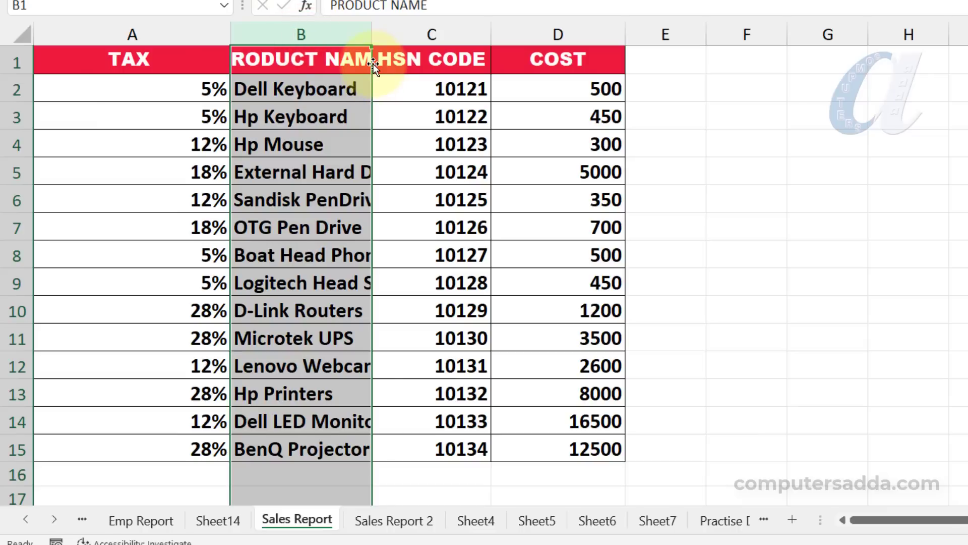
{"action": "left_click_drag", "start_coordinate": [373, 64], "coordinate": [710, 70]}
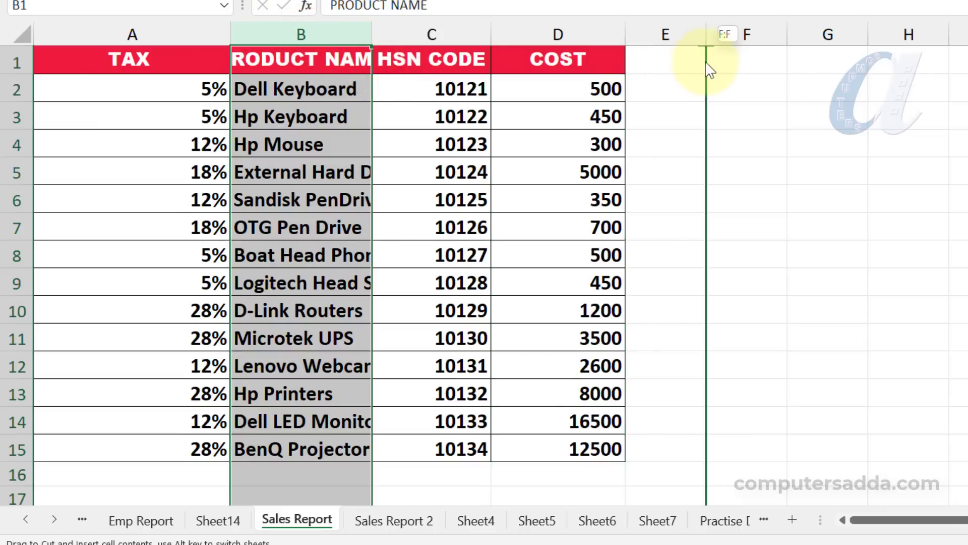
{"action": "left_click_drag", "start_coordinate": [770, 72], "coordinate": [631, 64]}
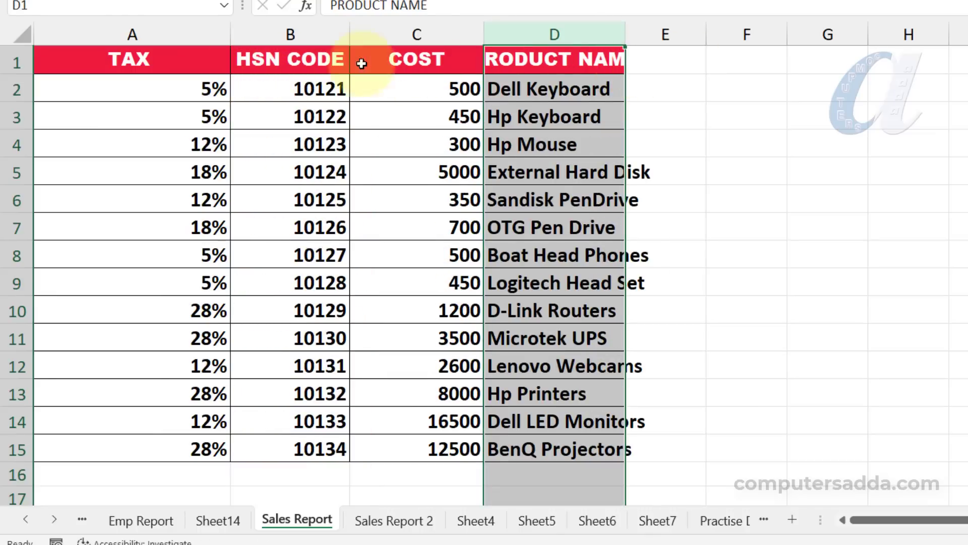
{"action": "left_click", "coordinate": [742, 91]}
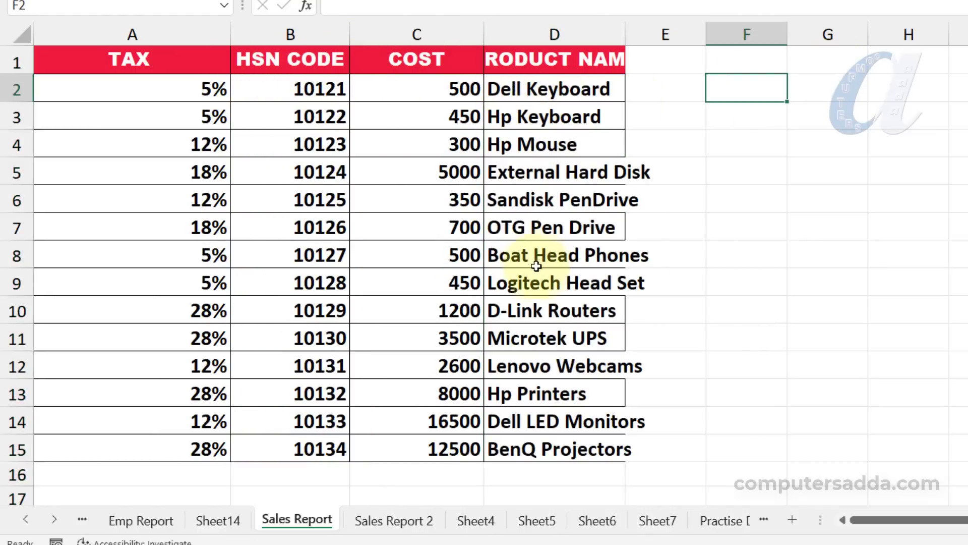
- Insert a copy of the PRODUCT NAME column between TAX and HSN CODE, and undo it
{"action": "left_click", "coordinate": [531, 60]}
{"action": "key", "text": "ctrl+space"}
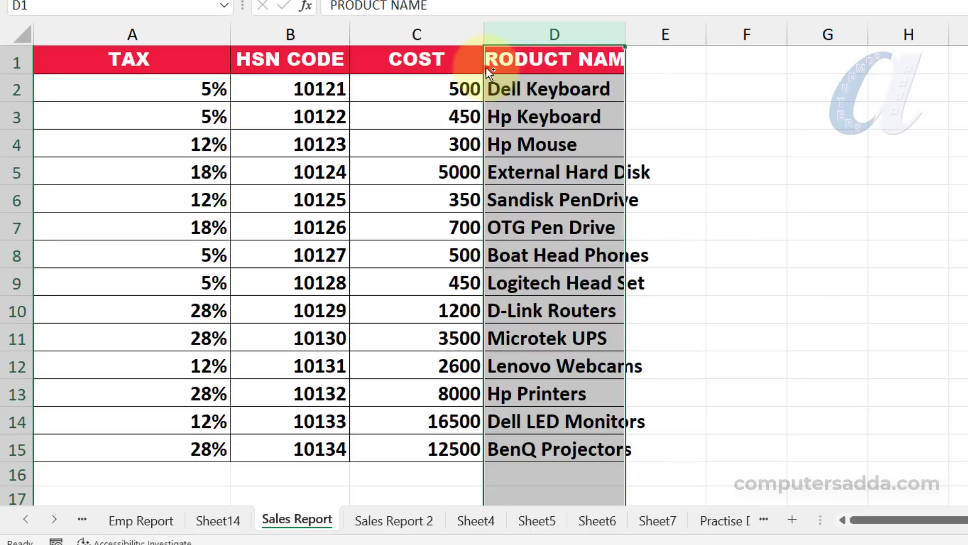
{"action": "left_click_drag", "start_coordinate": [486, 67], "coordinate": [234, 71]}
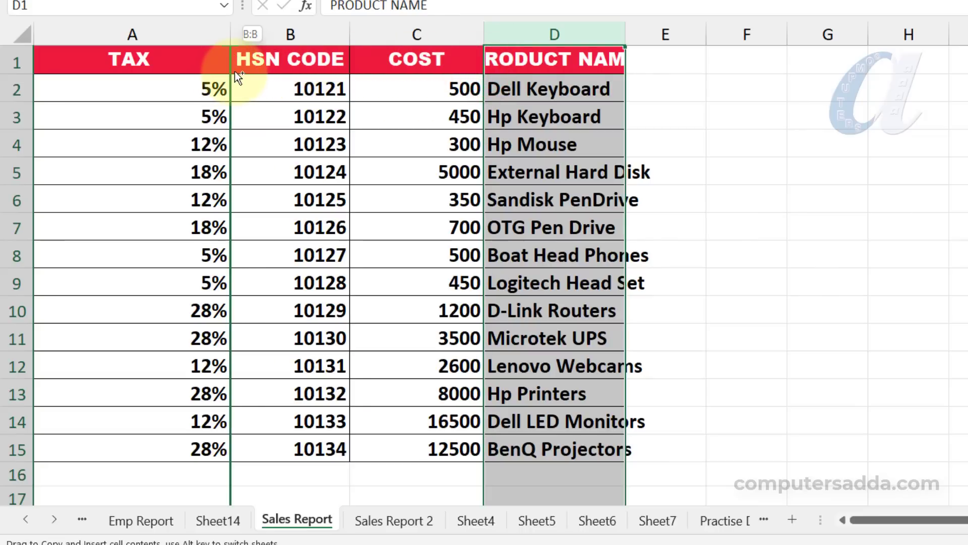
{"action": "left_click_drag", "start_coordinate": [235, 71], "coordinate": [235, 71]}
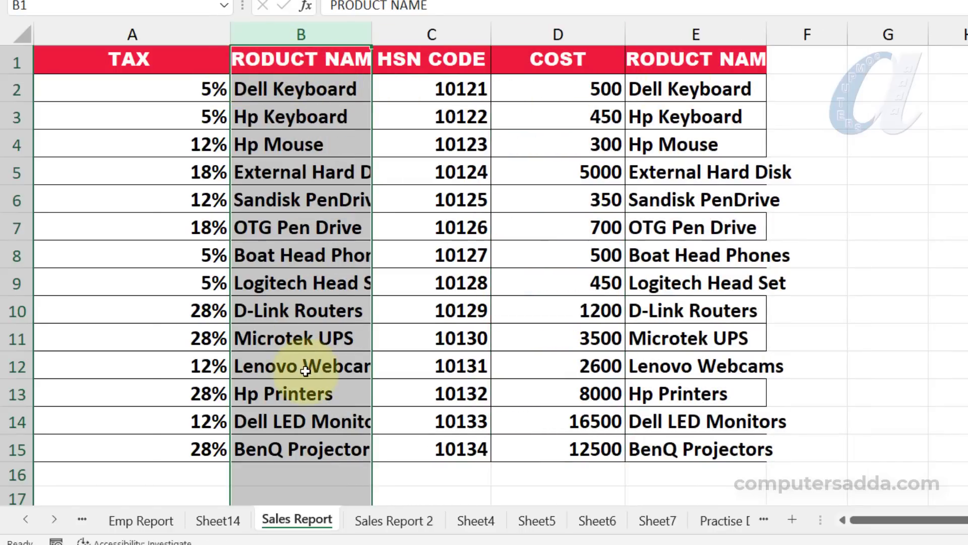
{"action": "key", "text": "ctrl+z"}
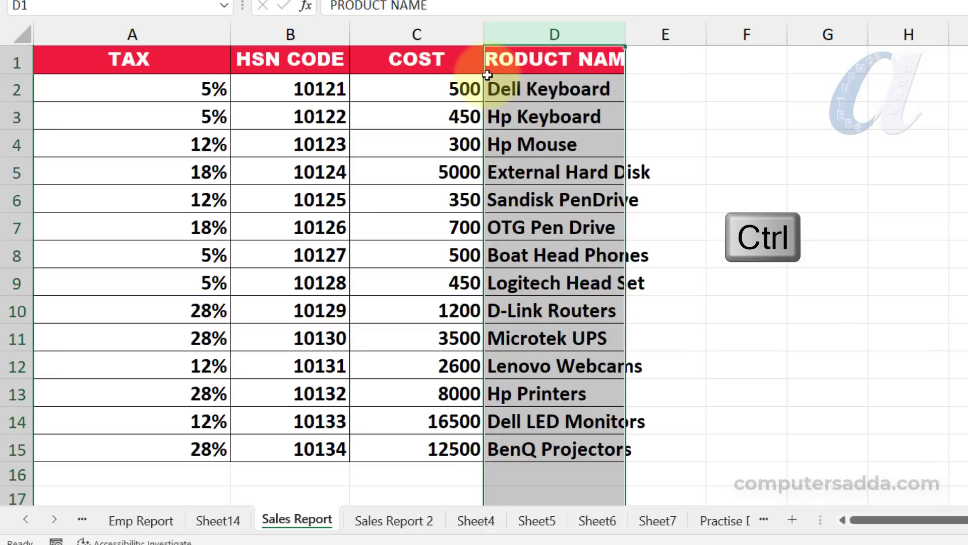
- Copy the PRODUCT NAME column over the HSN CODE column, replacing its contents, and undo it
{"action": "left_click_drag", "start_coordinate": [485, 72], "coordinate": [275, 82]}
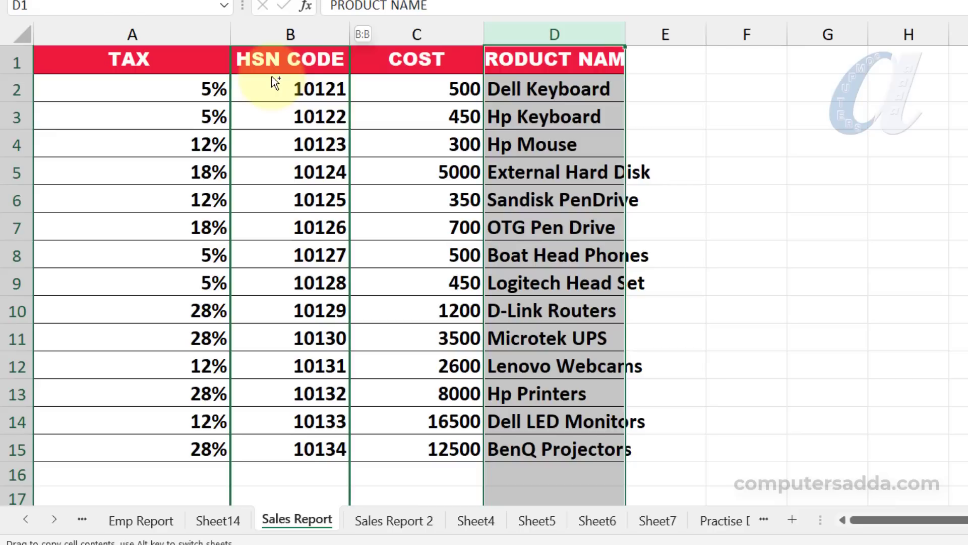
{"action": "left_click_drag", "start_coordinate": [275, 81], "coordinate": [272, 84]}
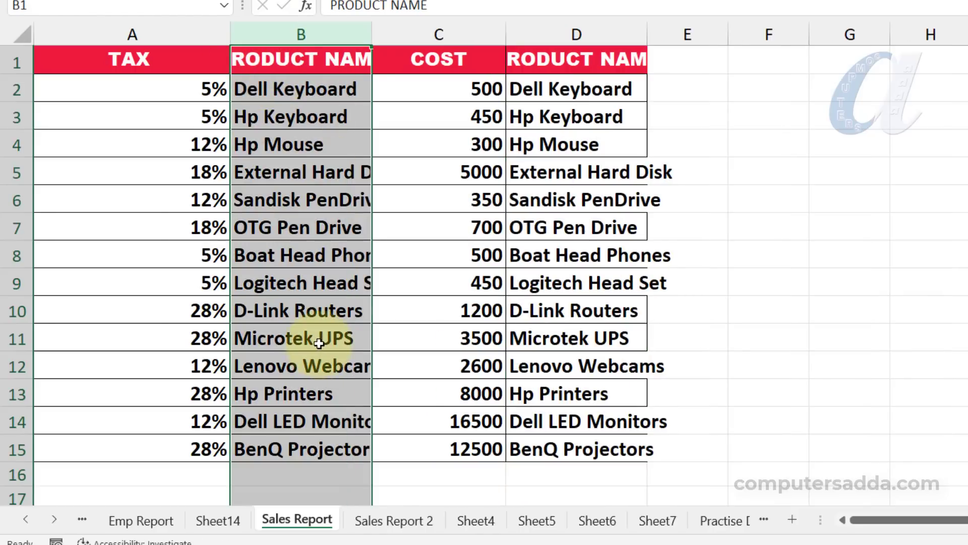
{"action": "key", "text": "ctrl+z"}
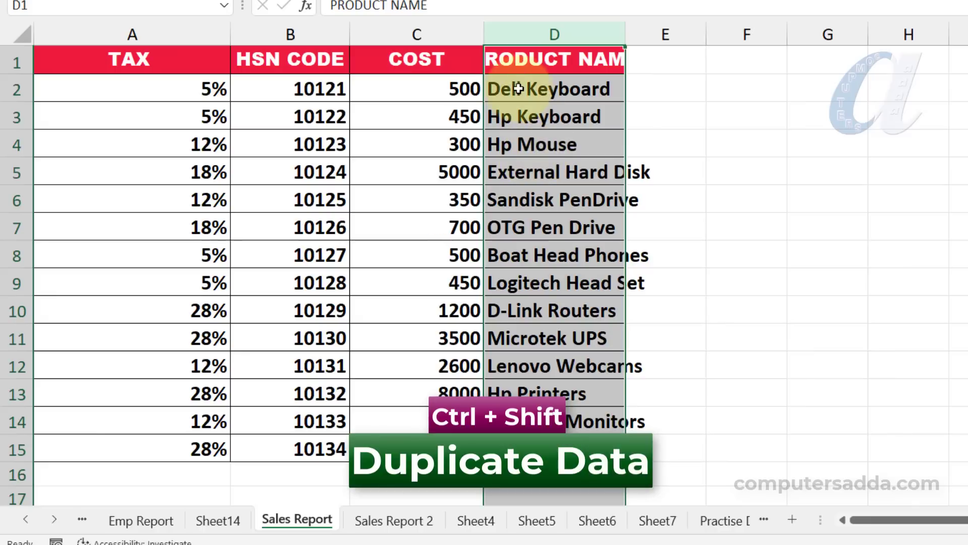
- Insert a duplicate of the PRODUCT NAME column in front of the HSN CODE column
{"action": "left_click_drag", "start_coordinate": [485, 73], "coordinate": [239, 76]}
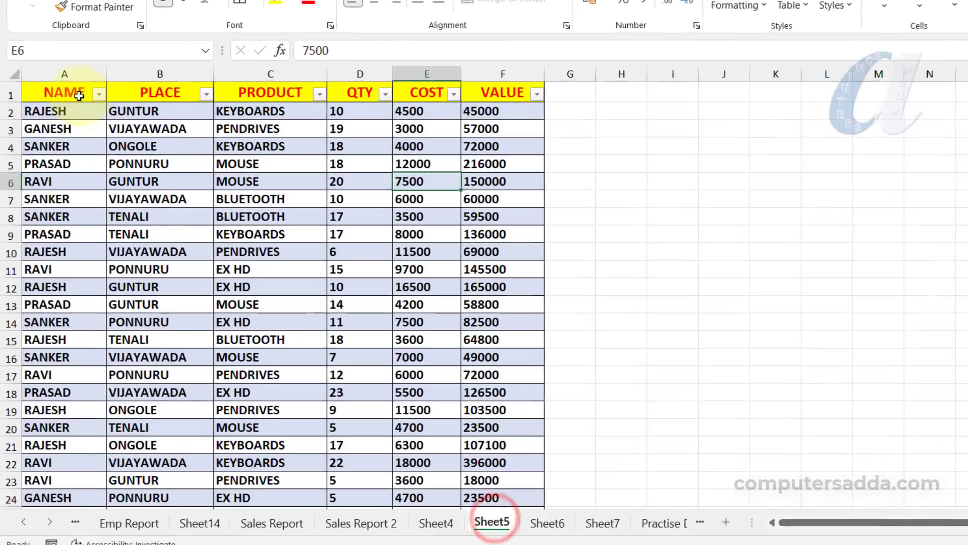
- Examine the source sales data on Sheet5 and the pivot table on Sheet6
{"action": "left_click_drag", "start_coordinate": [71, 47], "coordinate": [522, 439]}
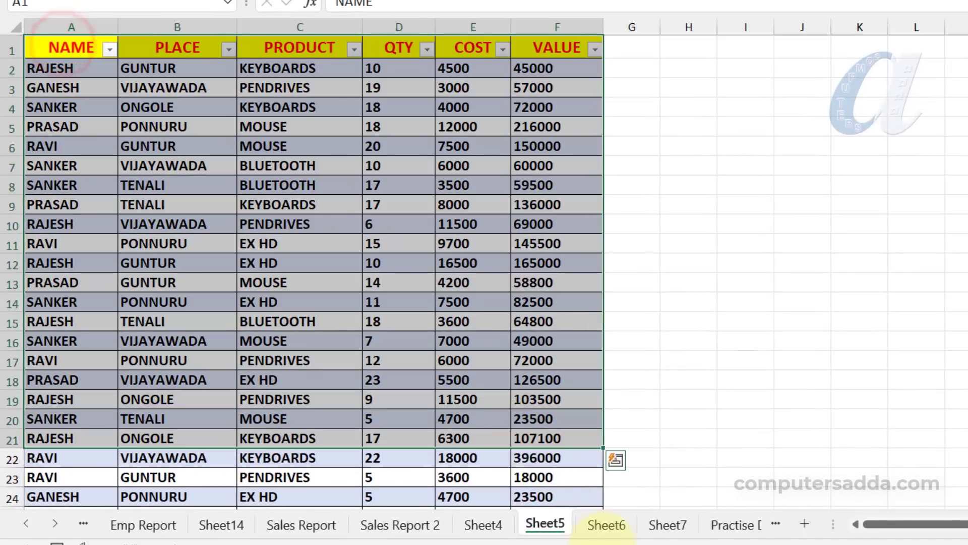
{"action": "left_click", "coordinate": [608, 525]}
{"action": "left_click", "coordinate": [544, 523]}
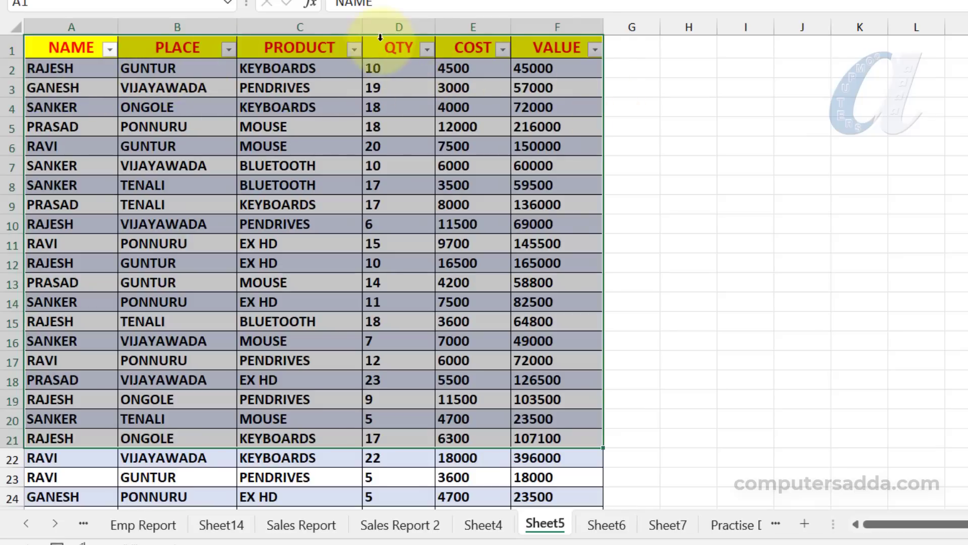
{"action": "left_click", "coordinate": [595, 523]}
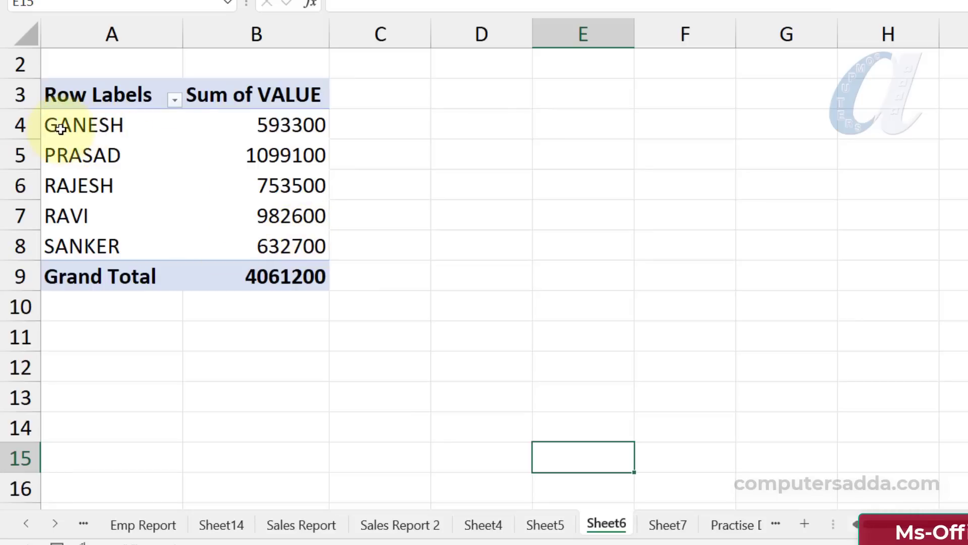
- Extract the records behind the Sum of VALUE in pivot table cell B4 onto a new sheet
{"action": "mouse_move", "coordinate": [285, 128]}
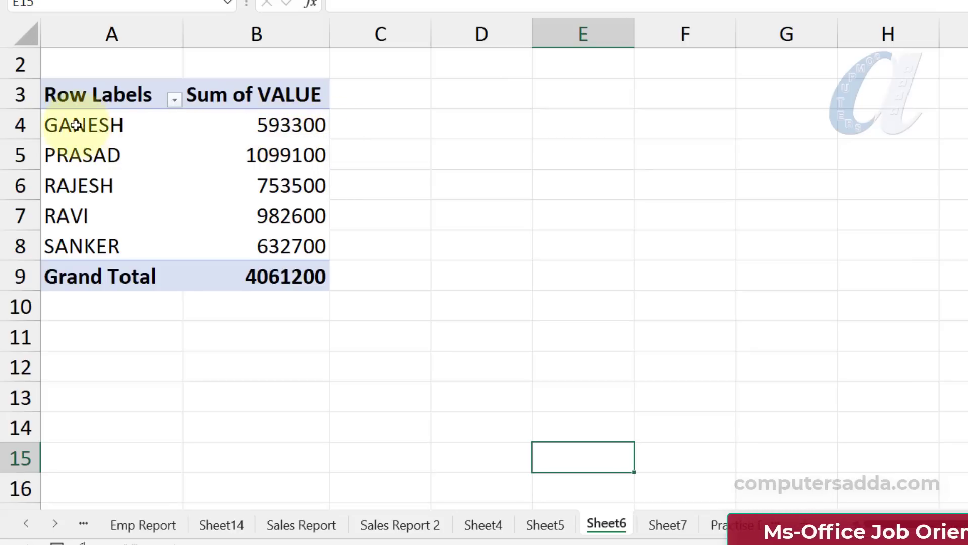
{"action": "left_click", "coordinate": [298, 126]}
{"action": "double_click", "coordinate": [298, 125]}
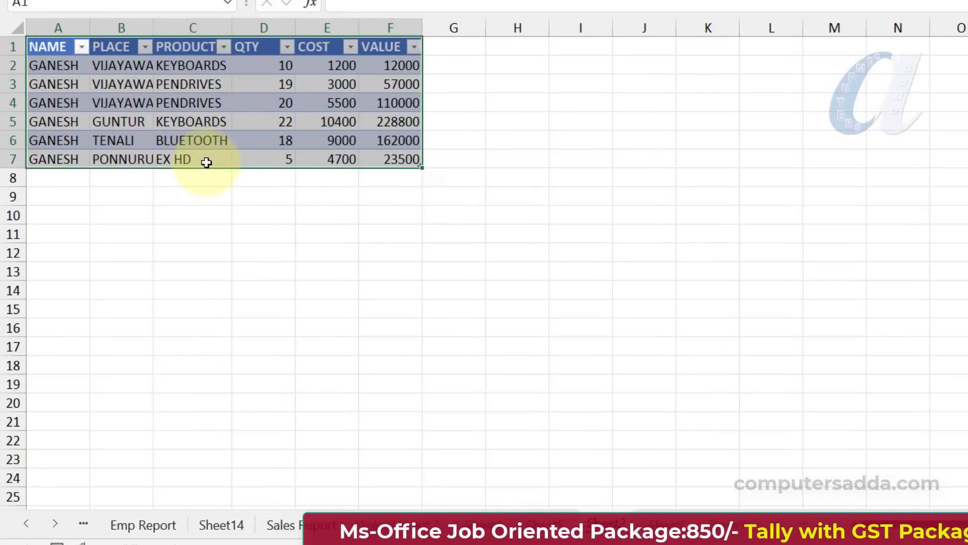
{"action": "left_click", "coordinate": [327, 251]}
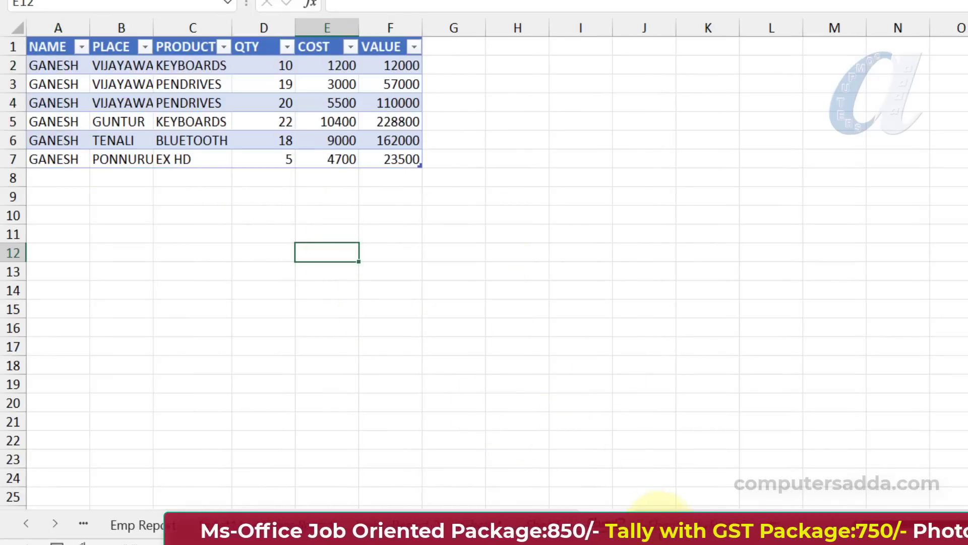
- Extract the records behind the Sum of VALUE in pivot table cell B7 onto a new sheet, and return to Sheet5
{"action": "left_click", "coordinate": [659, 524]}
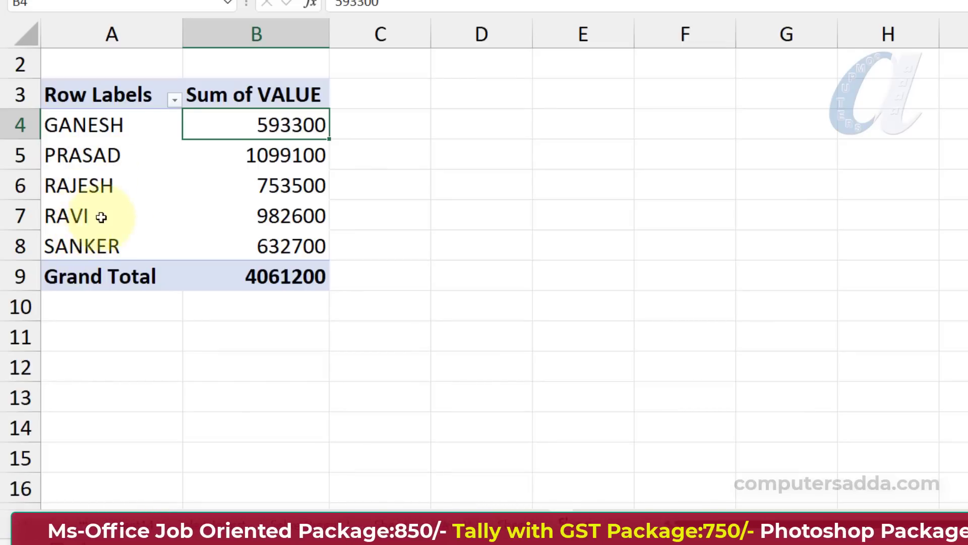
{"action": "left_click", "coordinate": [266, 216]}
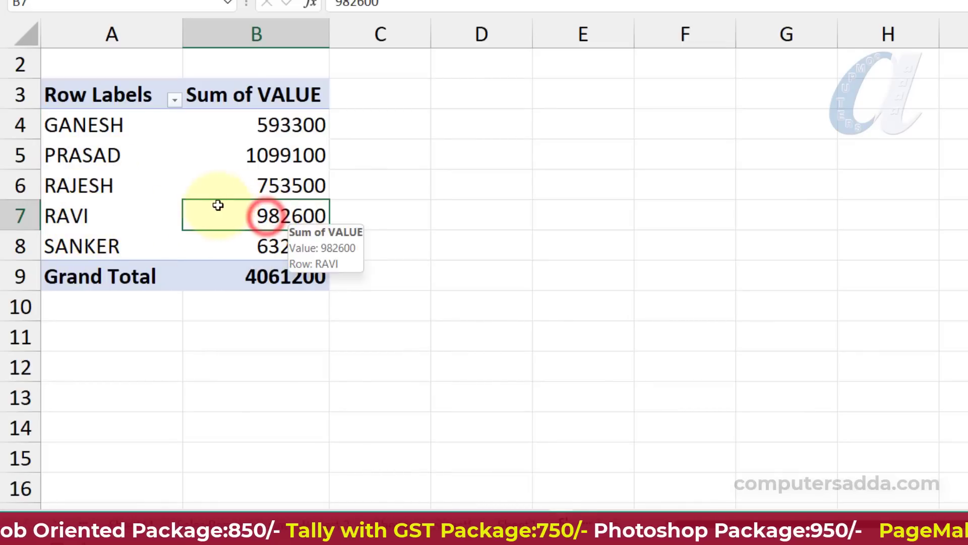
{"action": "double_click", "coordinate": [281, 216]}
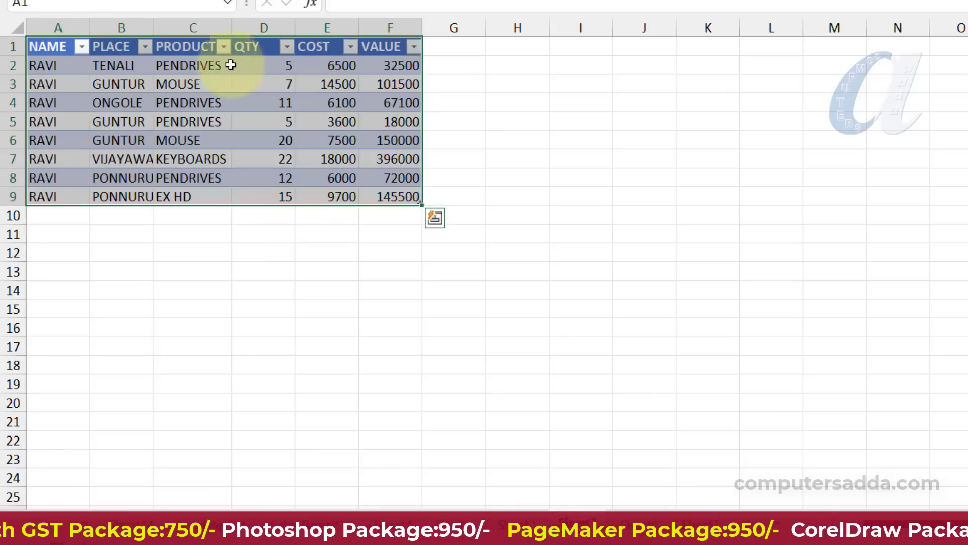
{"action": "left_click", "coordinate": [461, 504]}
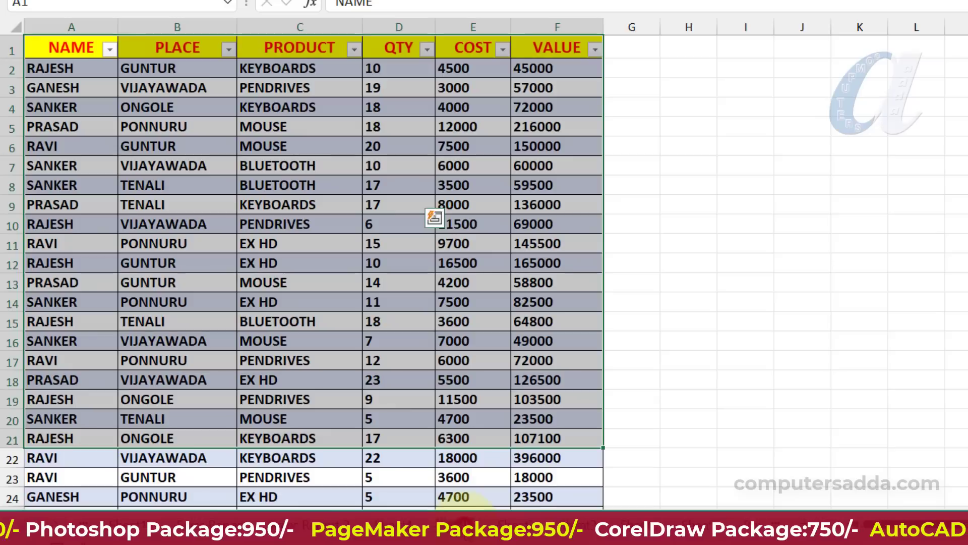
{"action": "left_click", "coordinate": [255, 244]}
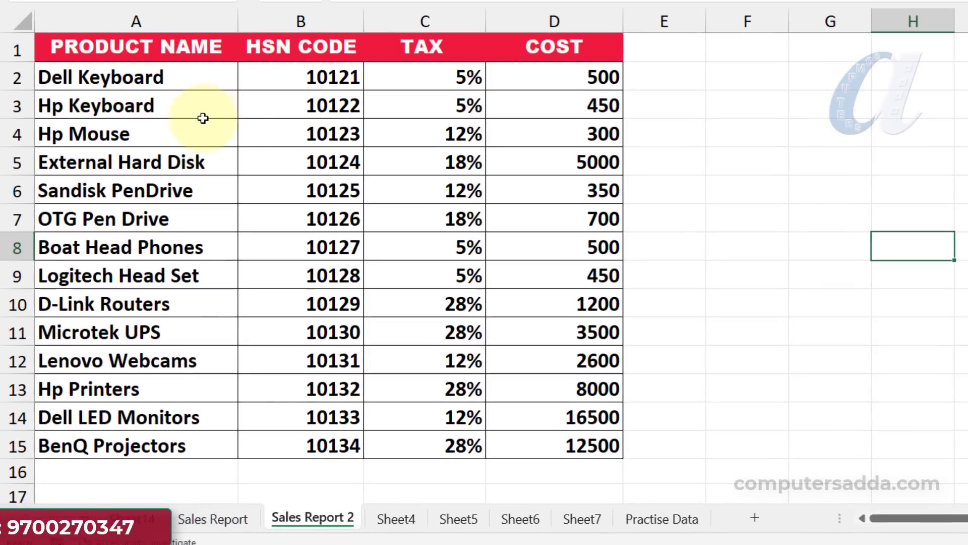
{"action": "left_click", "coordinate": [197, 78]}
{"action": "left_click", "coordinate": [292, 100]}
{"action": "left_click", "coordinate": [317, 186]}
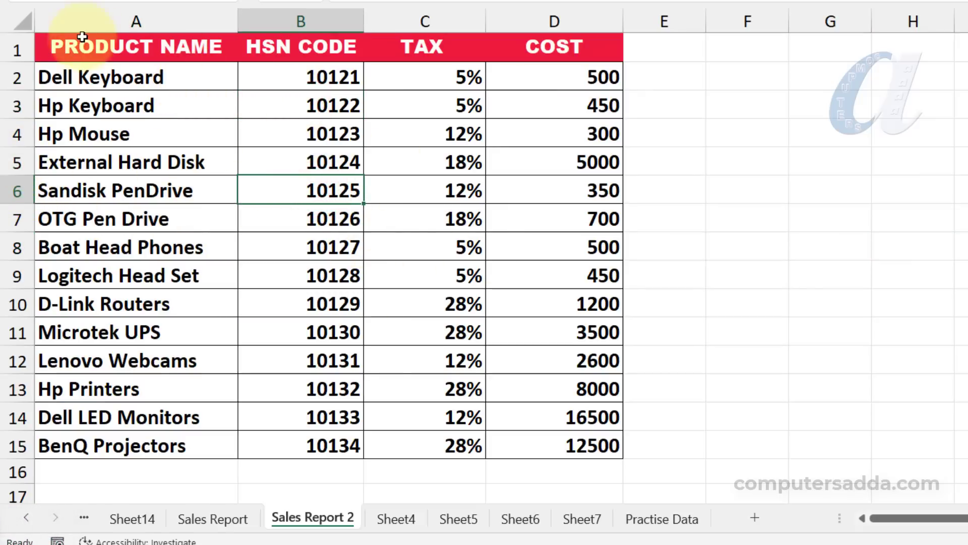
- Jump the active cell between the corners of the A1:D15 product table, beginning and ending at the PRODUCT NAME header
{"action": "key", "text": "Down"}
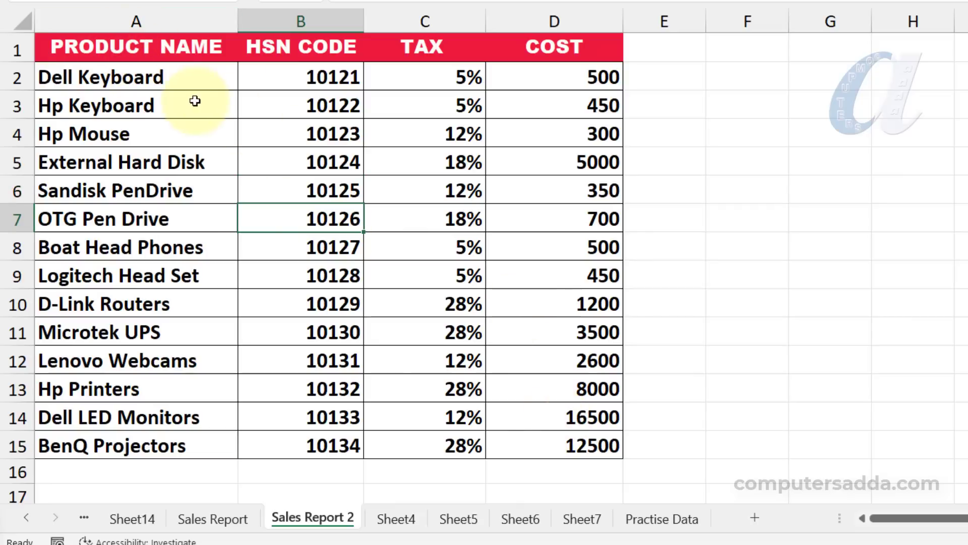
{"action": "left_click", "coordinate": [94, 44]}
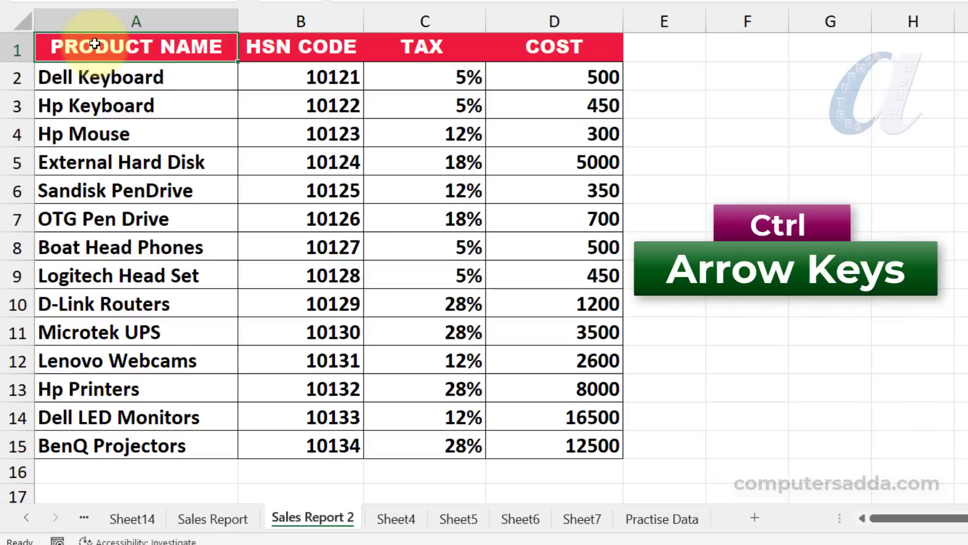
{"action": "key", "text": "ctrl+Right"}
{"action": "key", "text": "ctrl+Down"}
{"action": "key", "text": "ctrl+Left"}
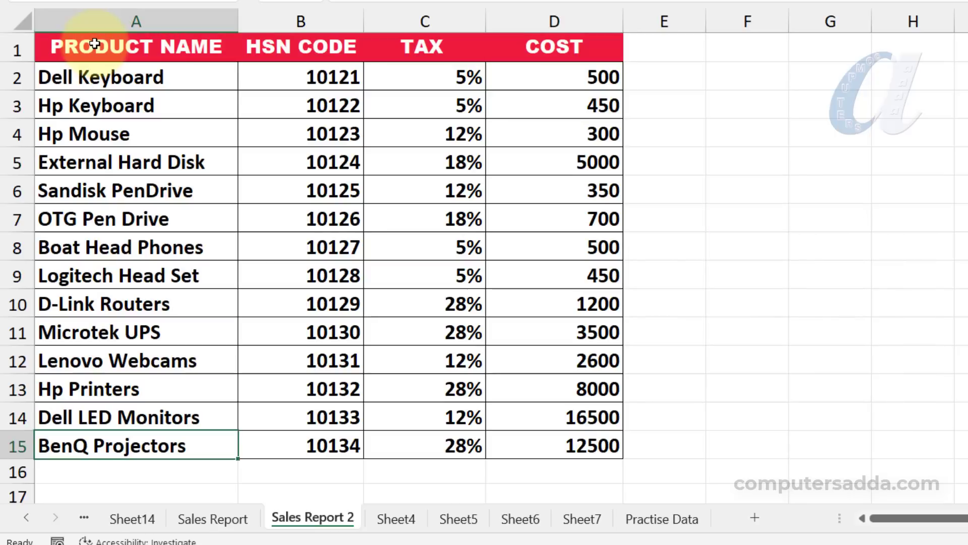
{"action": "key", "text": "ctrl+Right"}
{"action": "key", "text": "ctrl+Up"}
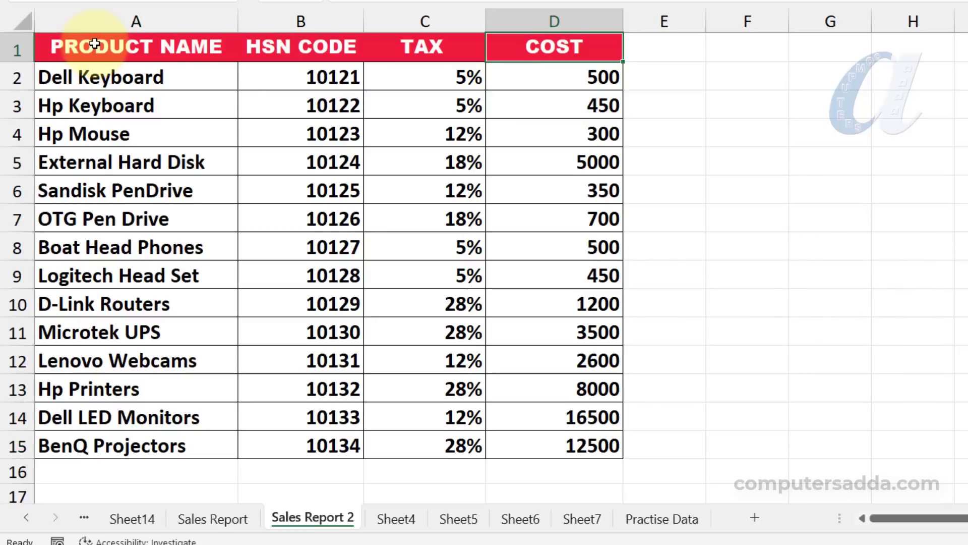
{"action": "key", "text": "ctrl+Left"}
{"action": "key", "text": "ctrl+Down"}
{"action": "key", "text": "ctrl+Up"}
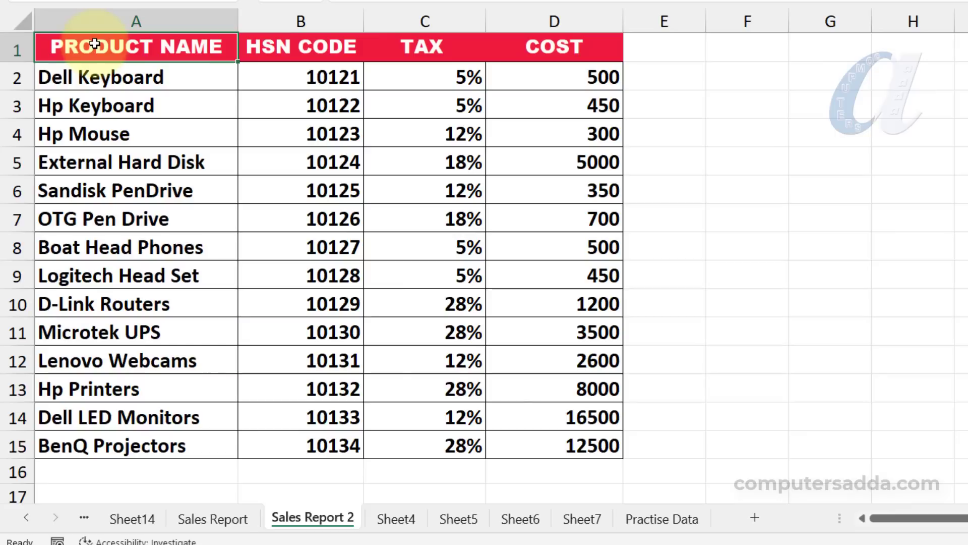
- Select the COST values in D2:D15 without the header and open the Format Cells dialog for them
{"action": "key", "text": "ctrl+Right"}
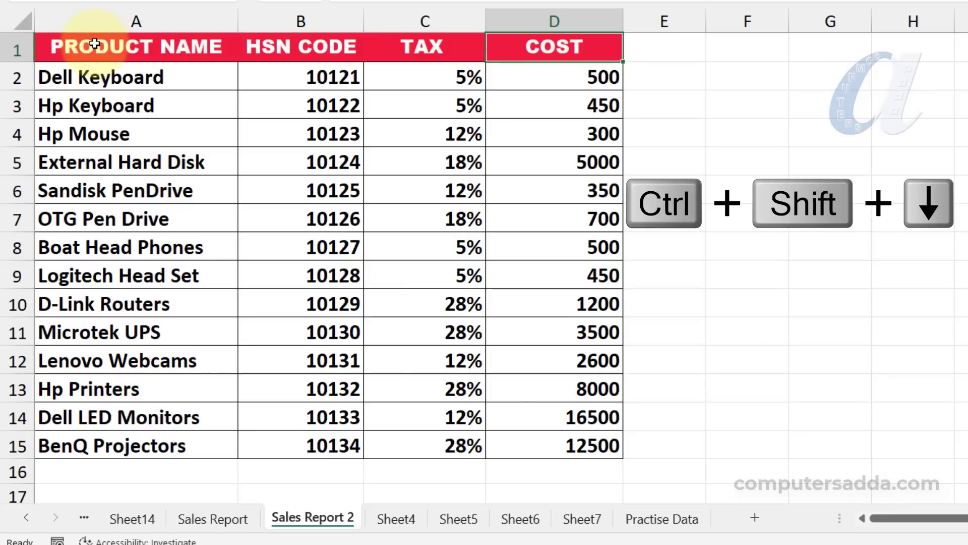
{"action": "key", "text": "ctrl+shift+Down"}
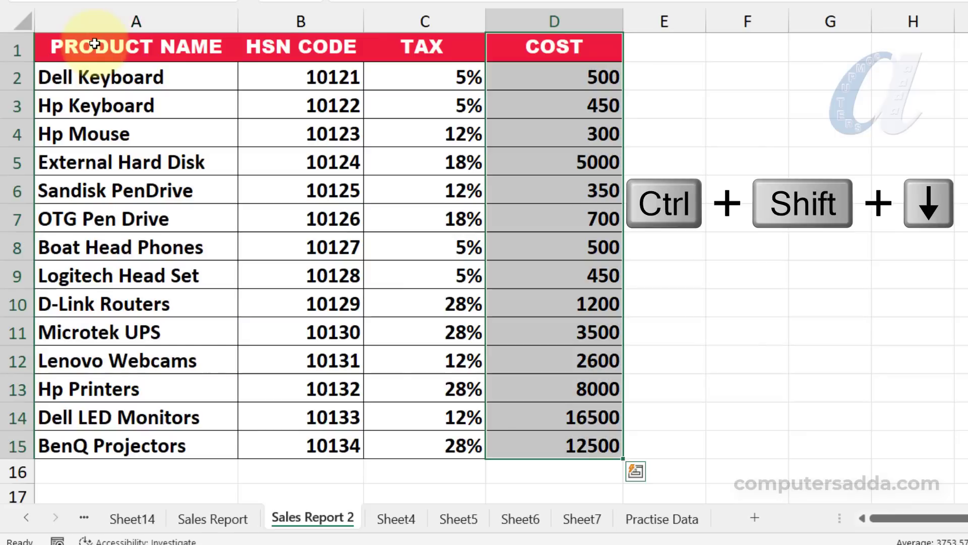
{"action": "key", "text": "Down"}
{"action": "key", "text": "ctrl+shift+Down"}
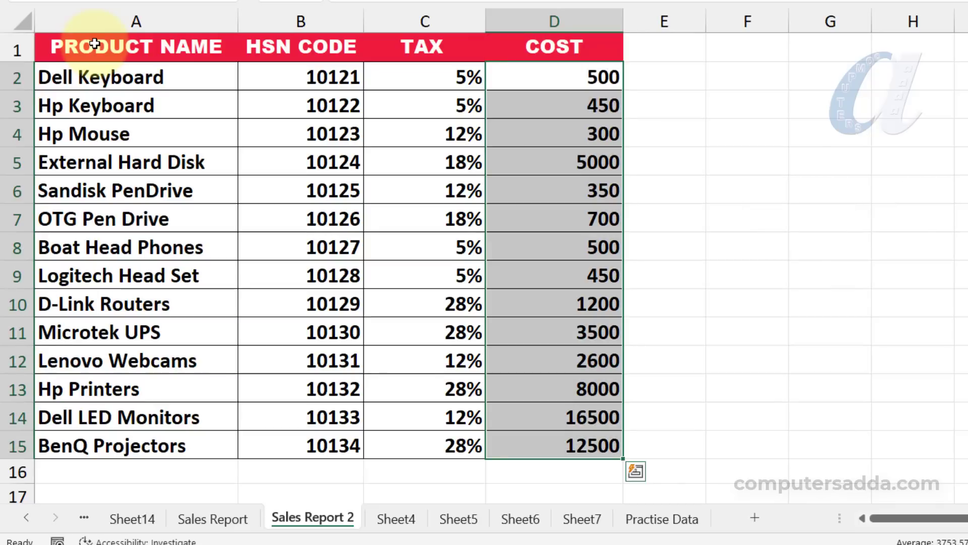
{"action": "key", "text": "ctrl+1"}
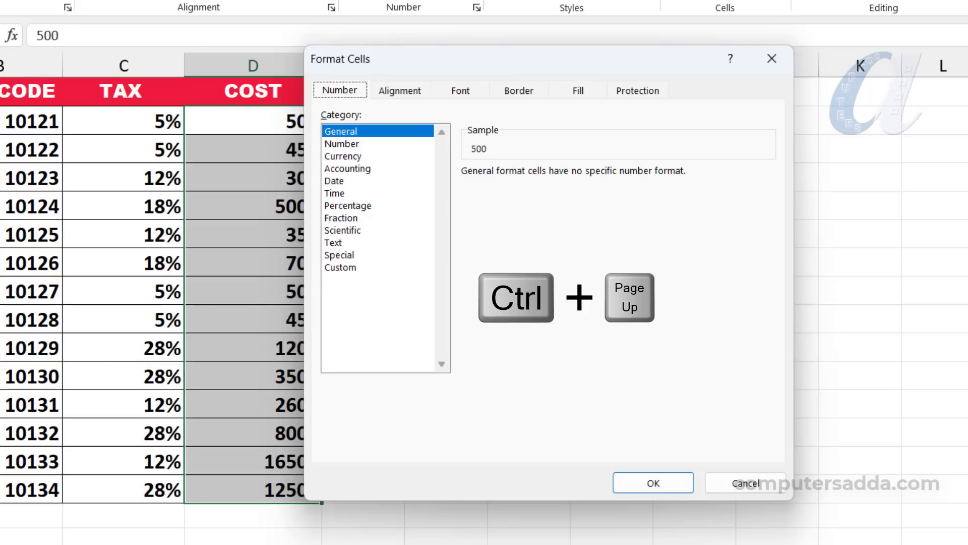
- Look through the Format Cells pages from Number to Fill and back, and cycle through the Number page's controls
{"action": "key", "text": "ctrl+Page_Down"}
{"action": "key", "text": "ctrl+Page_Down"}
{"action": "key", "text": "ctrl+Page_Down"}
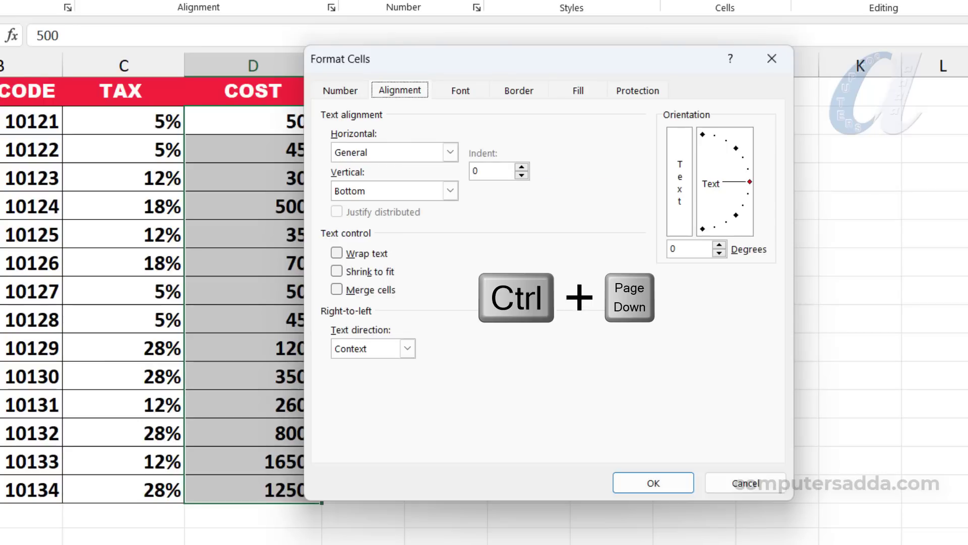
{"action": "key", "text": "ctrl+Page_Up"}
{"action": "key", "text": "ctrl+Page_Down"}
{"action": "key", "text": "ctrl+Page_Down"}
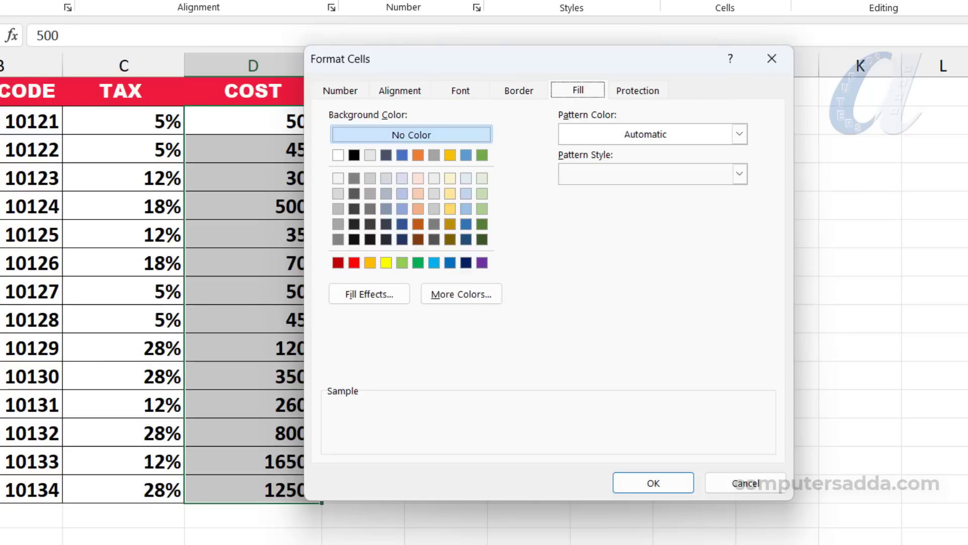
{"action": "key", "text": "ctrl+Page_Up"}
{"action": "key", "text": "ctrl+Page_Up"}
{"action": "key", "text": "ctrl+Page_Up"}
{"action": "key", "text": "ctrl+Page_Up"}
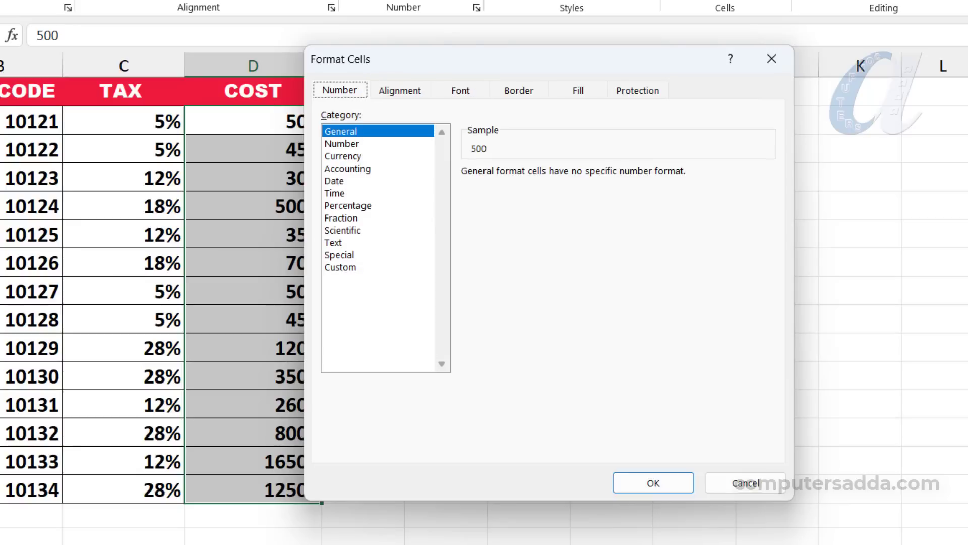
{"action": "key", "text": "Tab"}
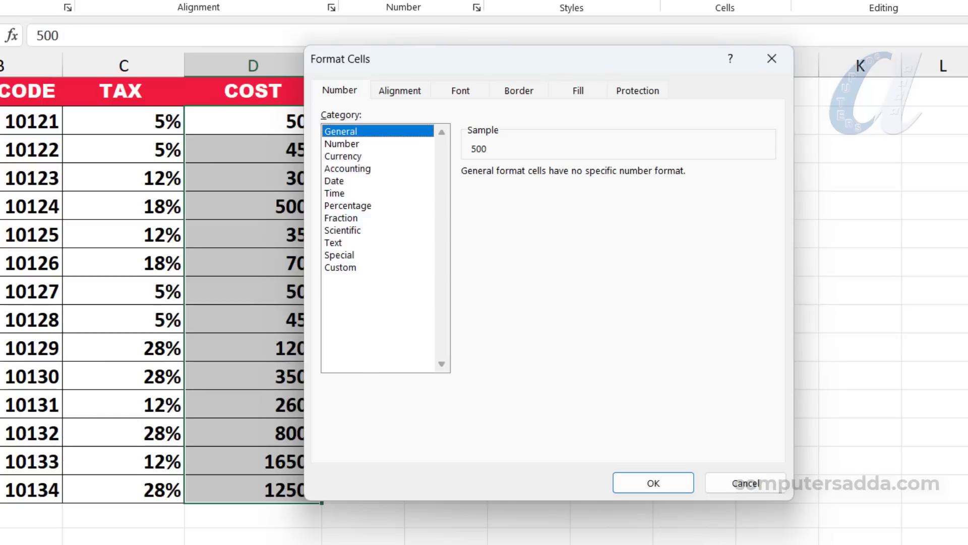
{"action": "key", "text": "shift+Tab"}
{"action": "key", "text": "Tab"}
{"action": "key", "text": "Tab"}
{"action": "key", "text": "Tab"}
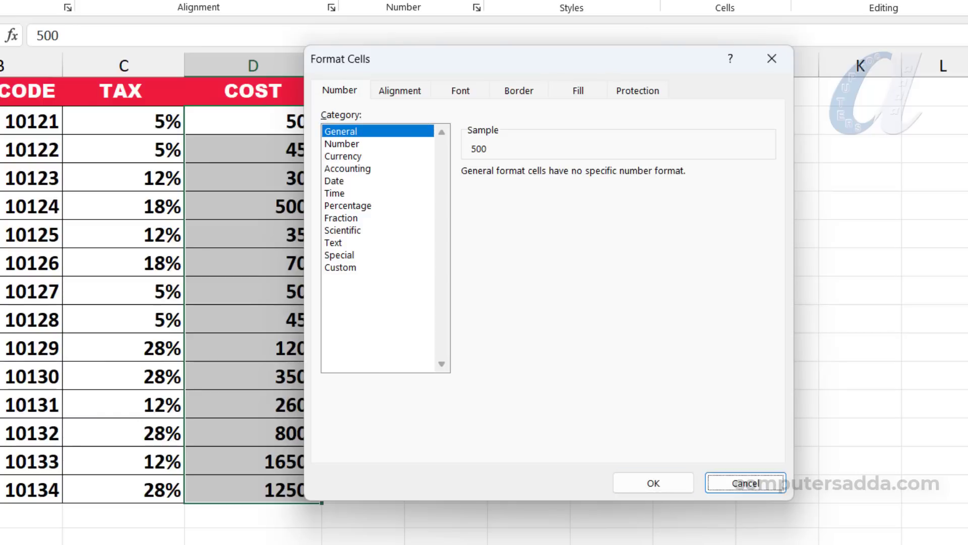
{"action": "key", "text": "Tab"}
{"action": "key", "text": "Tab"}
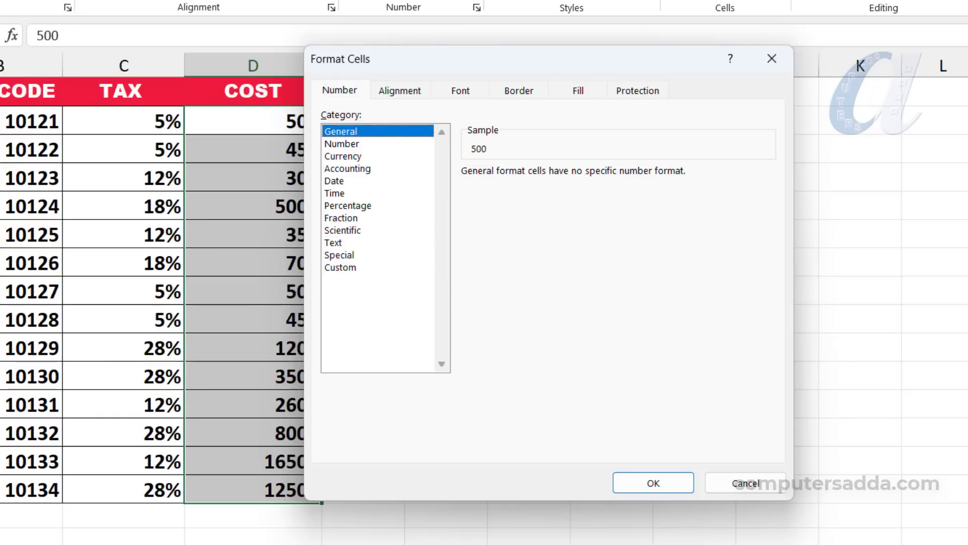
- Browse the number format categories and choose Currency for the COST values
{"action": "key", "text": "Down"}
{"action": "key", "text": "Down"}
{"action": "key", "text": "Down"}
{"action": "key", "text": "Down"}
{"action": "key", "text": "Down"}
{"action": "key", "text": "Down"}
{"action": "key", "text": "Down"}
{"action": "key", "text": "Down"}
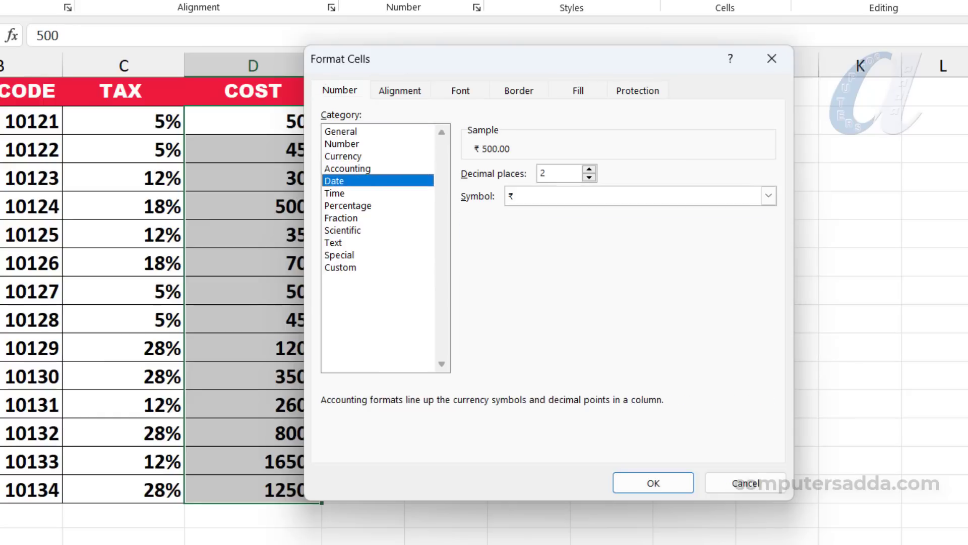
{"action": "key", "text": "Up"}
{"action": "key", "text": "Up"}
{"action": "key", "text": "Up"}
{"action": "key", "text": "Up"}
{"action": "key", "text": "Up"}
{"action": "key", "text": "Up"}
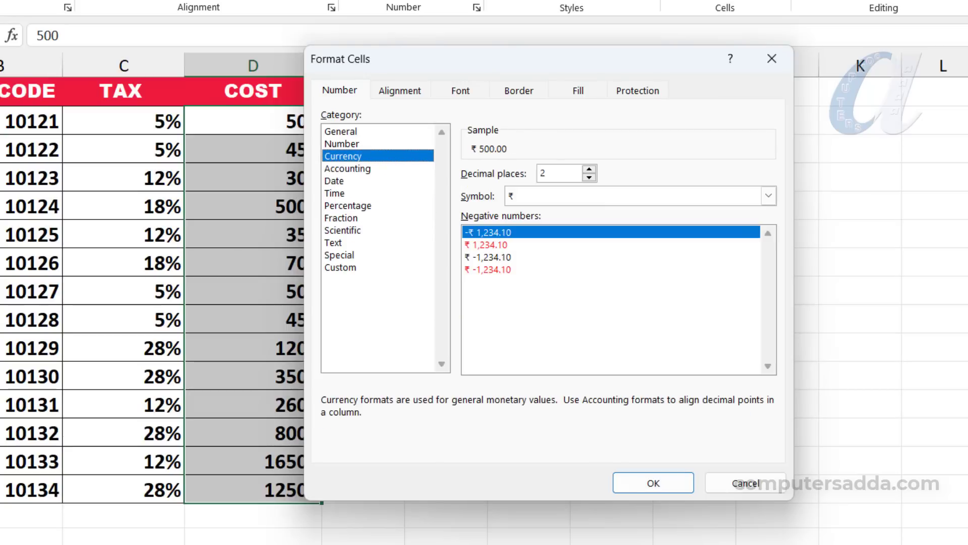
- Choose the black ₹ -1,234.10 style for negative numbers and apply the Currency format to the COST values
{"action": "key", "text": "Tab"}
{"action": "key", "text": "Tab"}
{"action": "key", "text": "Tab"}
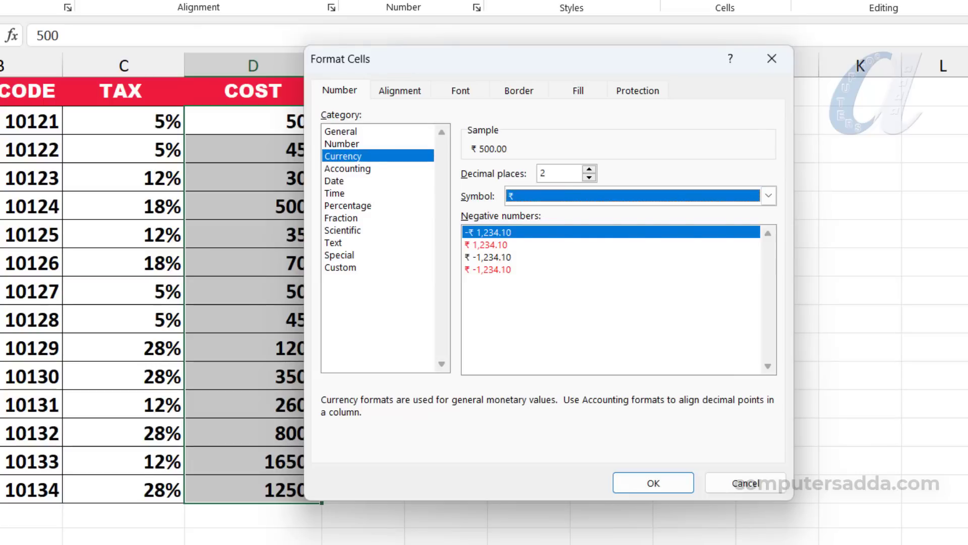
{"action": "key", "text": "Down"}
{"action": "key", "text": "Down"}
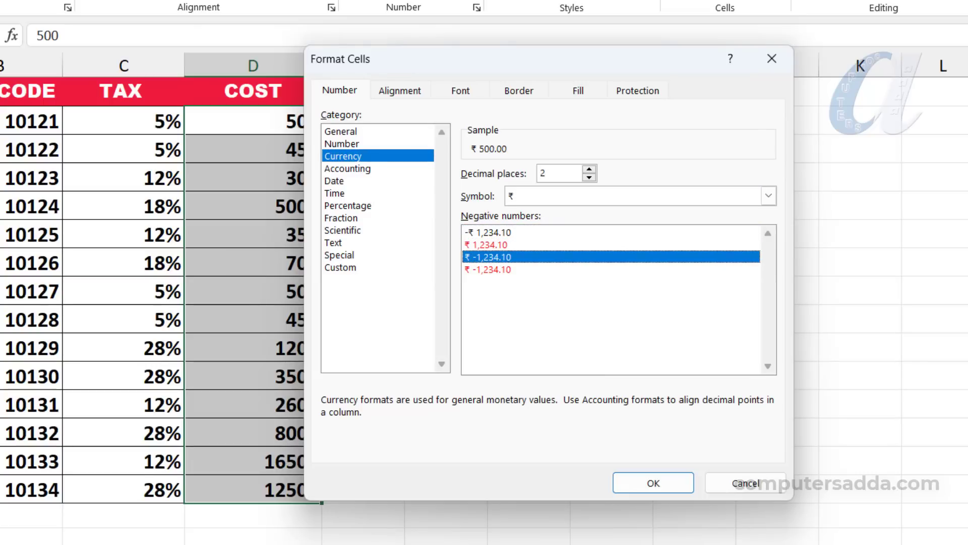
{"action": "key", "text": "Tab"}
{"action": "key", "text": "Return"}
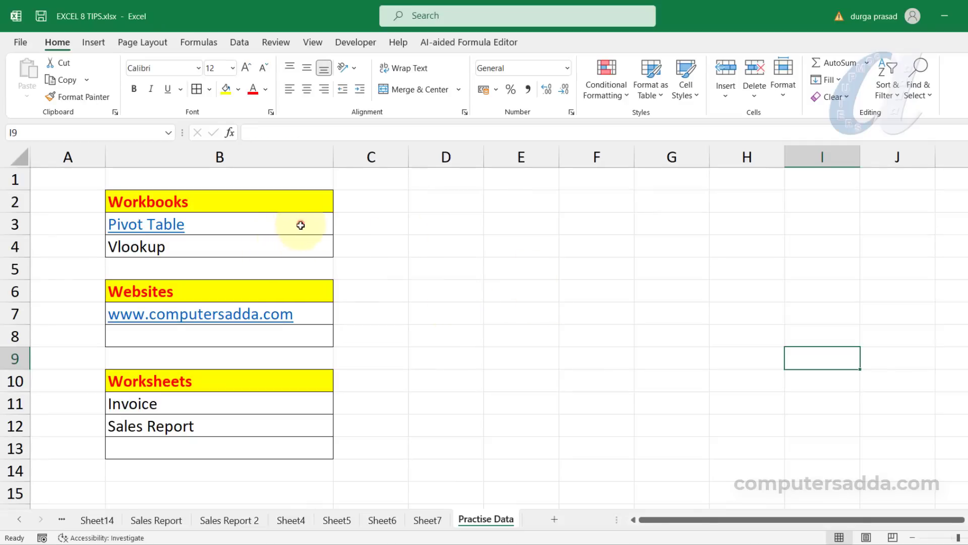
- Review the Workbooks entries in B3:B4 and the Worksheets entries in B11:B12 on the Practise Data sheet
{"action": "left_click_drag", "start_coordinate": [300, 225], "coordinate": [302, 247]}
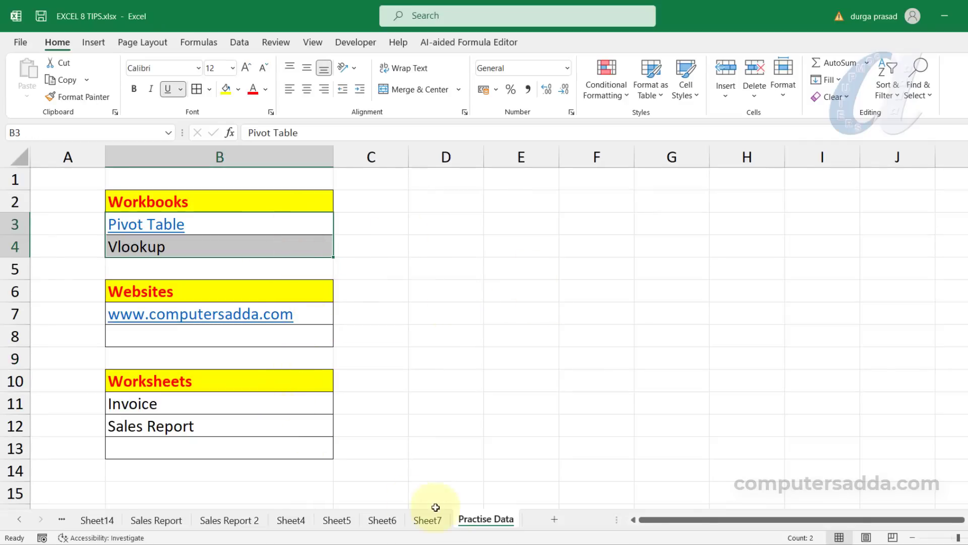
{"action": "left_click_drag", "start_coordinate": [263, 404], "coordinate": [262, 426]}
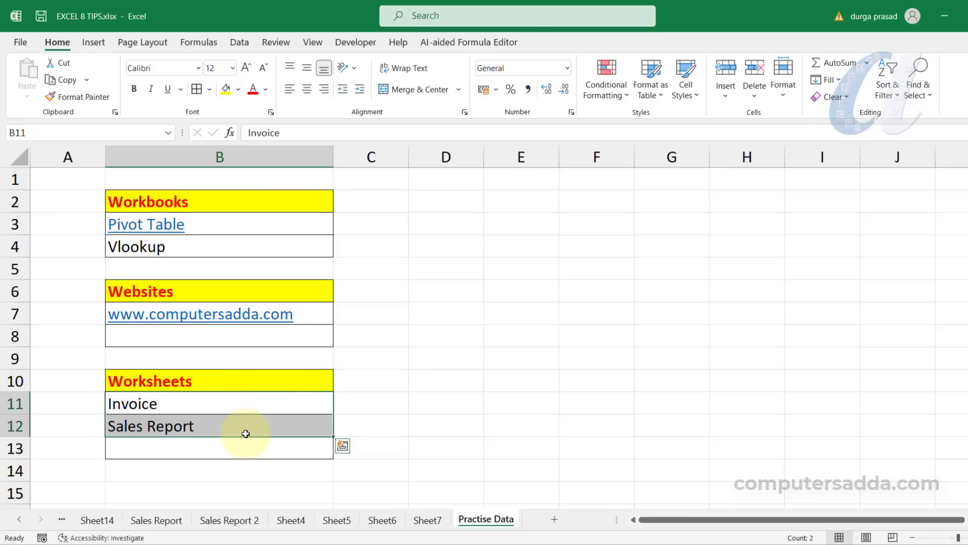
{"action": "left_click", "coordinate": [522, 376]}
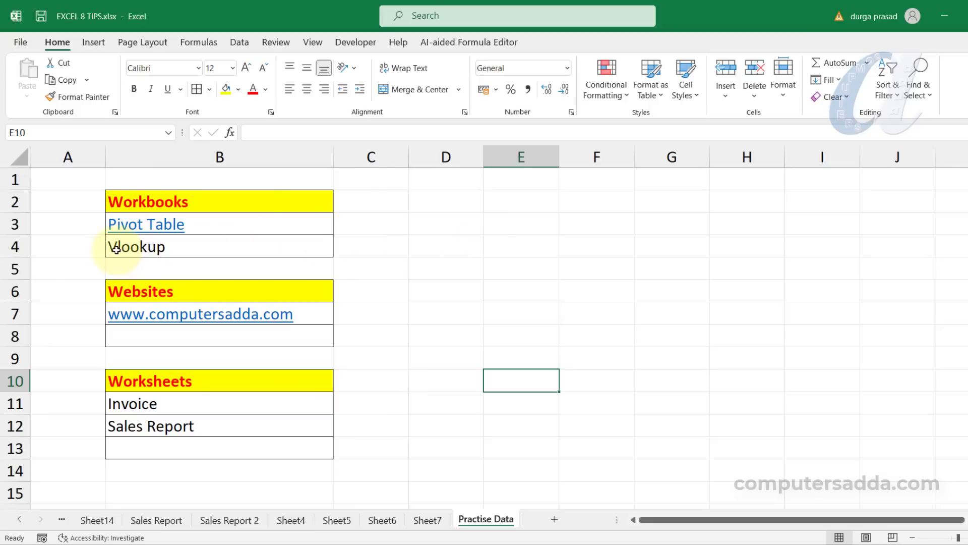
- Link the Vlookup text in B4 to the existing file F:\Excel Practical Files\VLOOKUP Tricks Practice File.xlsx
{"action": "left_click", "coordinate": [140, 249]}
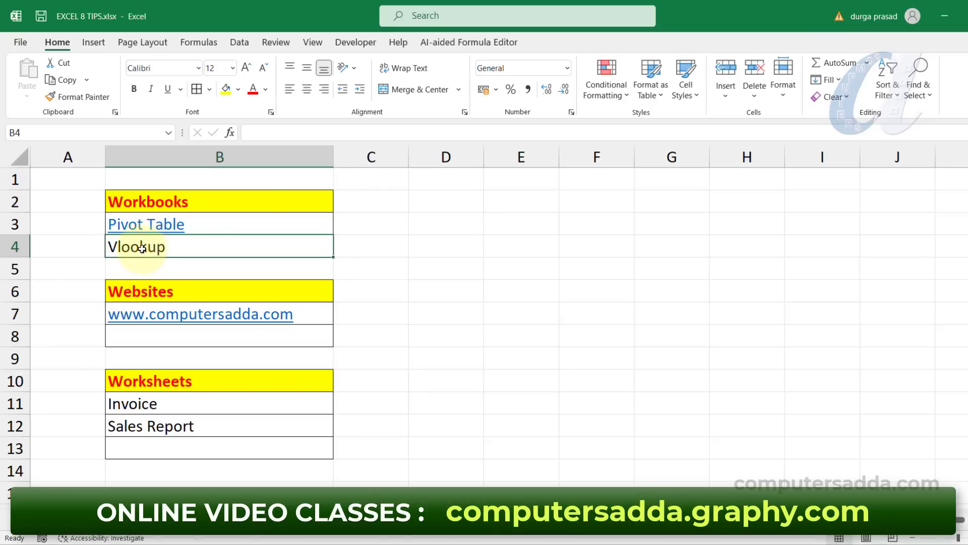
{"action": "left_click", "coordinate": [92, 44]}
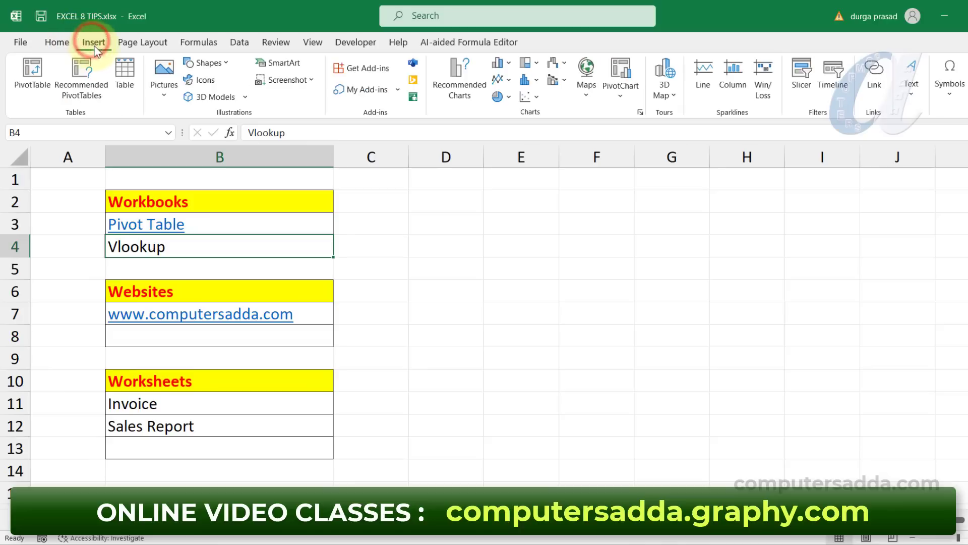
{"action": "left_click", "coordinate": [873, 75]}
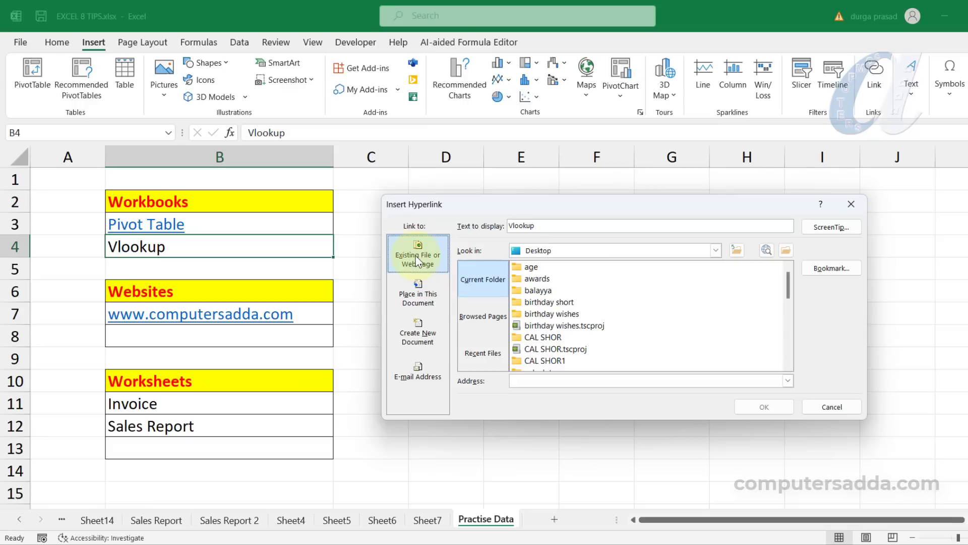
{"action": "left_click", "coordinate": [717, 250]}
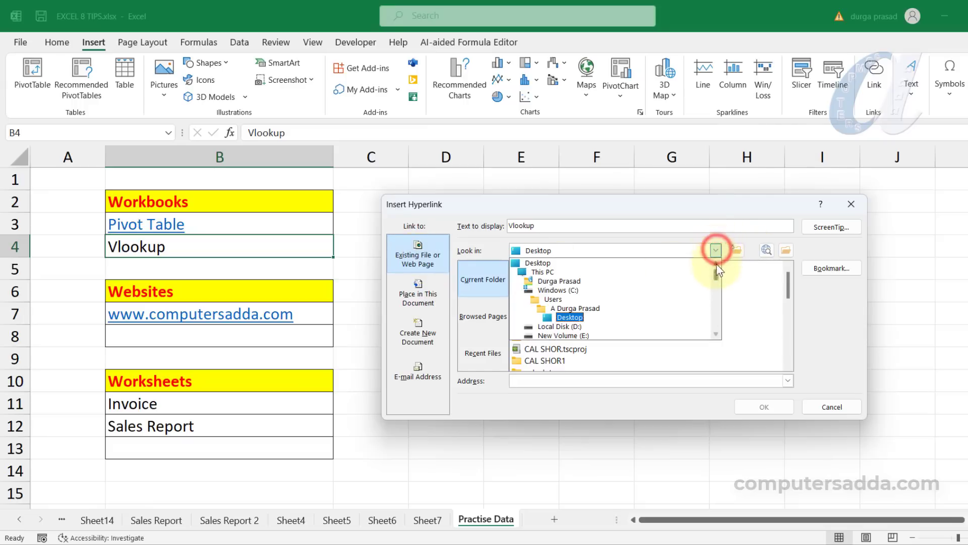
{"action": "left_click_drag", "start_coordinate": [715, 268], "coordinate": [715, 277]}
{"action": "left_click", "coordinate": [562, 318]}
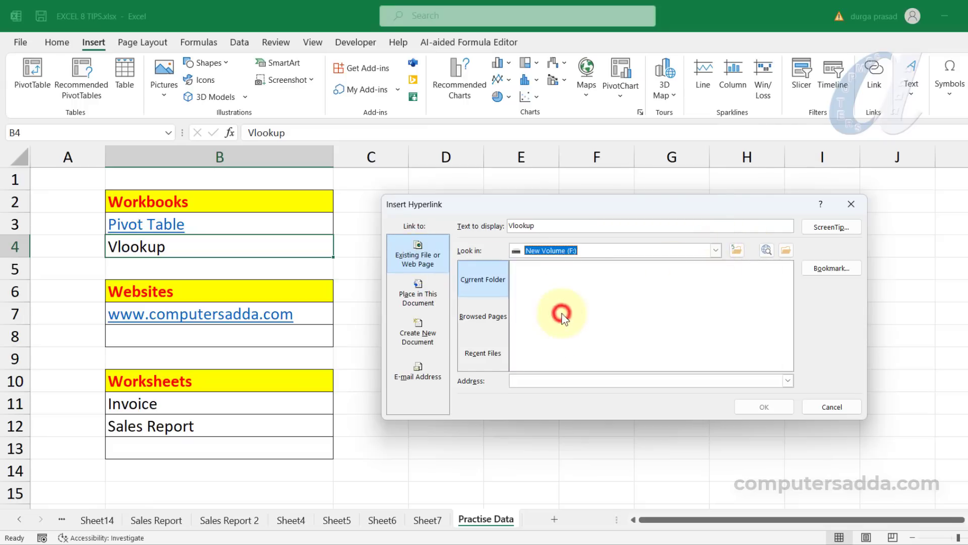
{"action": "double_click", "coordinate": [556, 301]}
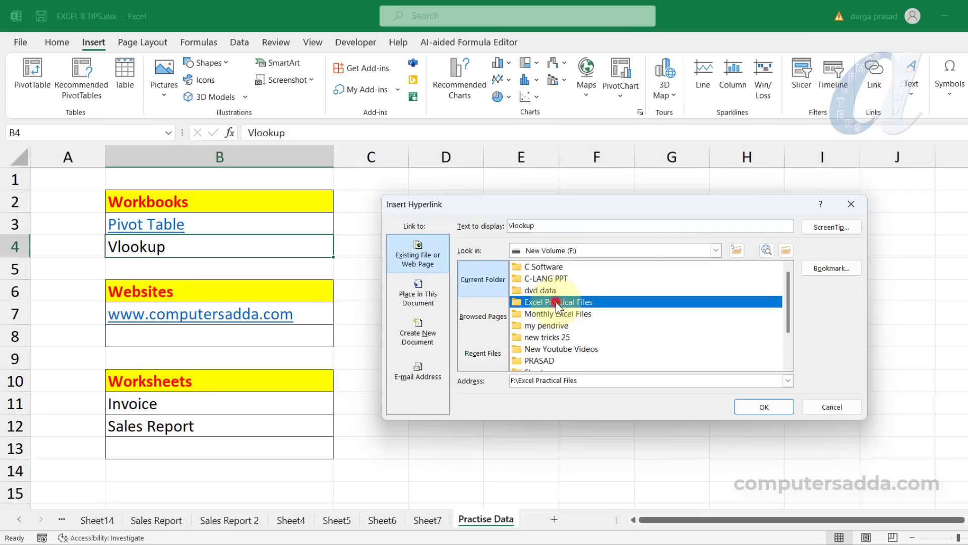
{"action": "scroll", "coordinate": [610, 310], "scroll_direction": "down", "scroll_amount": 10}
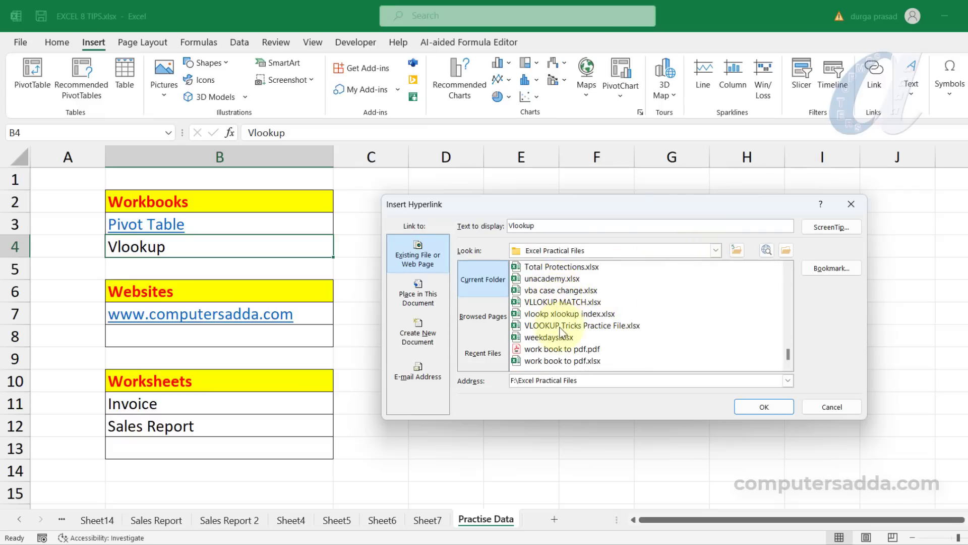
{"action": "left_click", "coordinate": [579, 325]}
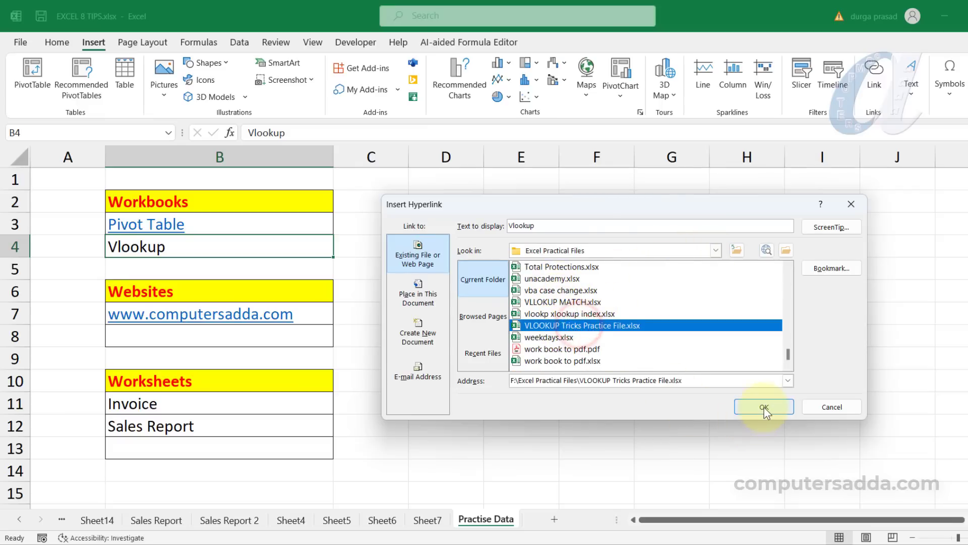
{"action": "left_click", "coordinate": [764, 407]}
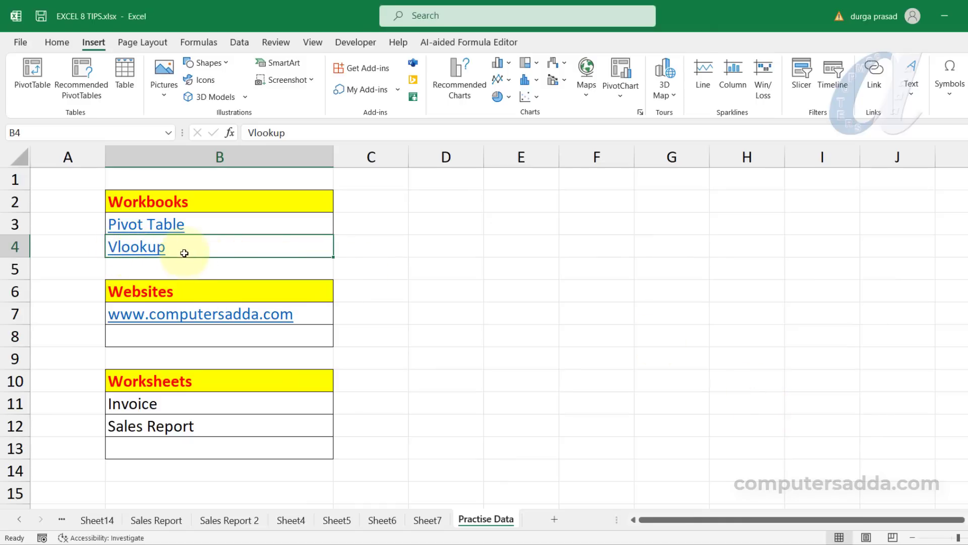
- Look through the workbook's sheets from Sheet14 to Sheet5 and the Emp Report sheet for another link target
{"action": "left_click", "coordinate": [121, 334]}
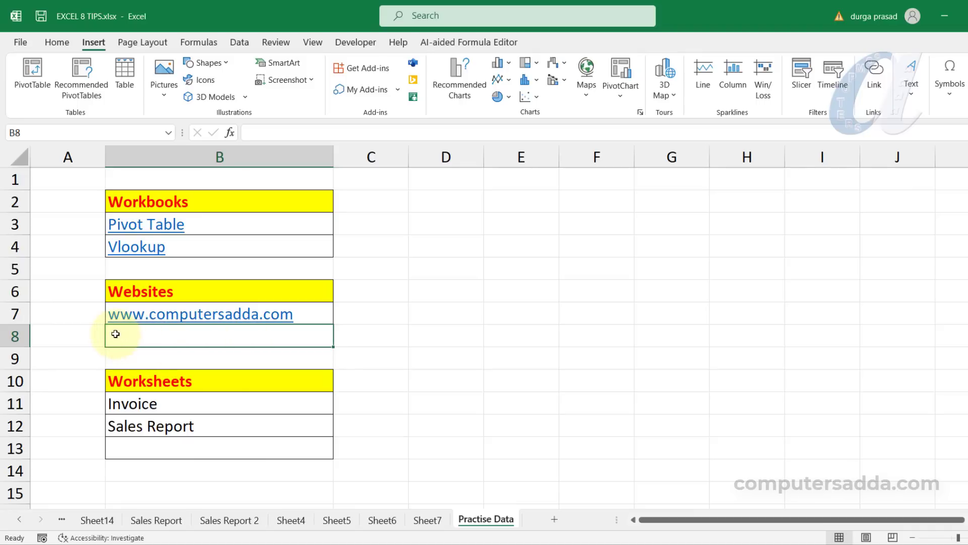
{"action": "left_click", "coordinate": [327, 311]}
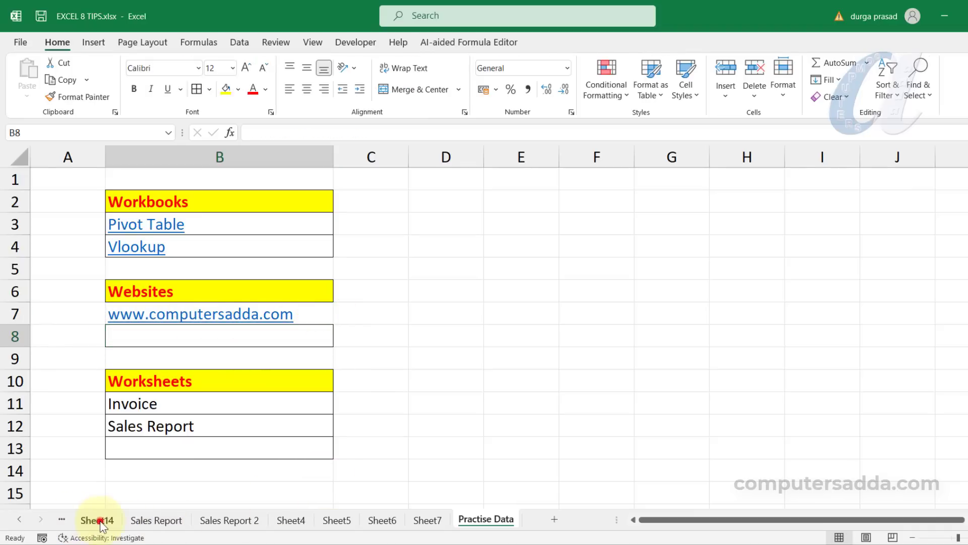
{"action": "left_click", "coordinate": [97, 519]}
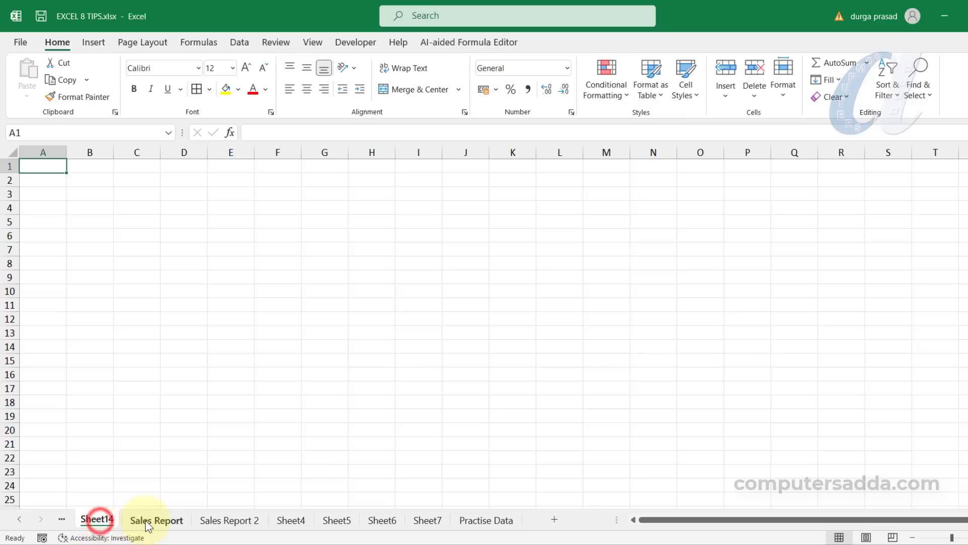
{"action": "left_click", "coordinate": [151, 520]}
{"action": "left_click", "coordinate": [230, 520]}
{"action": "left_click", "coordinate": [287, 520]}
{"action": "left_click", "coordinate": [351, 520]}
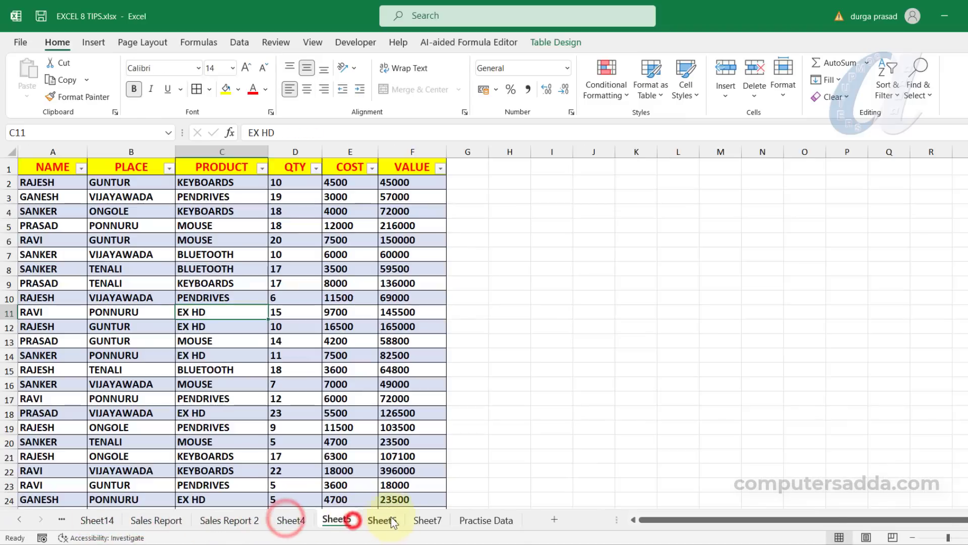
{"action": "left_click", "coordinate": [62, 520]}
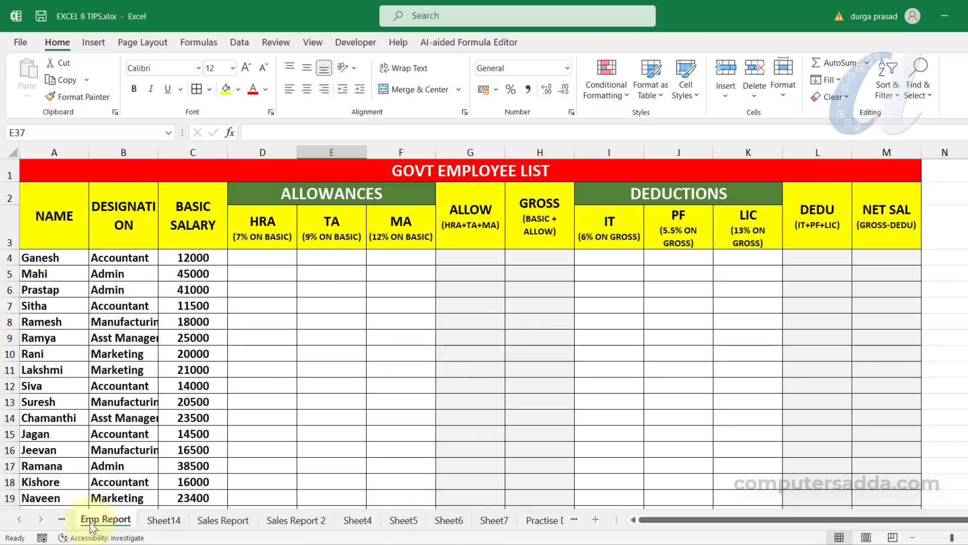
- Enter Emp Report in cell B13 under Worksheets on the Practise Data sheet
{"action": "left_click", "coordinate": [537, 521]}
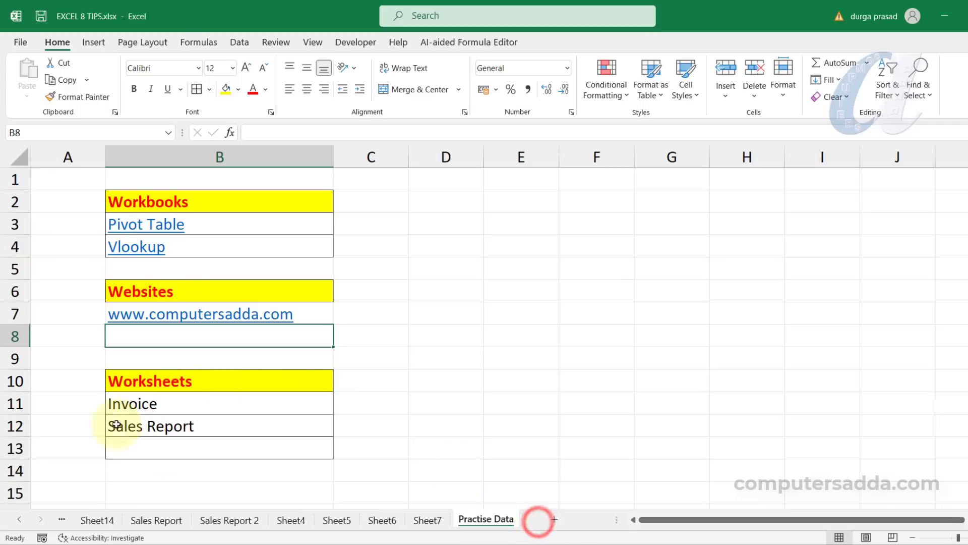
{"action": "left_click", "coordinate": [163, 450]}
{"action": "type", "text": "Emp Report"}
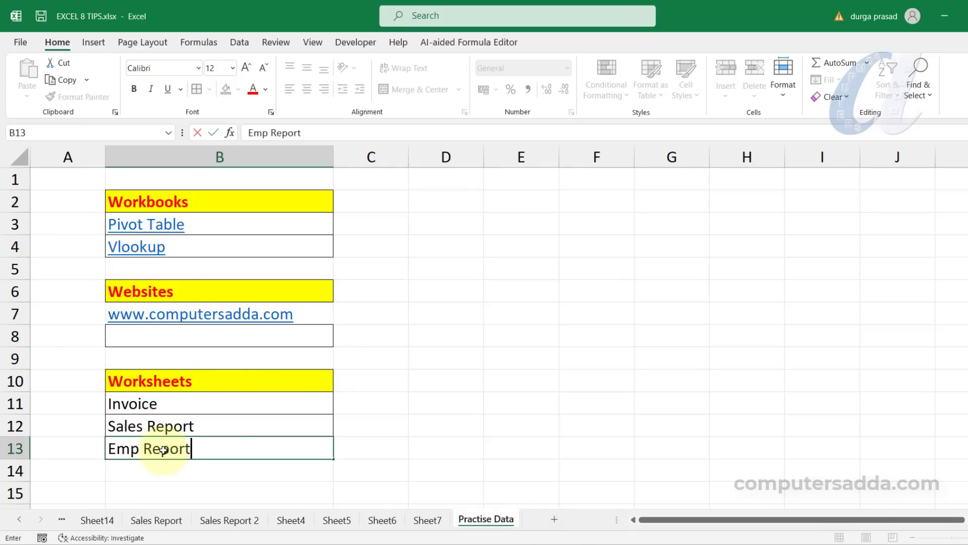
{"action": "left_click", "coordinate": [357, 440]}
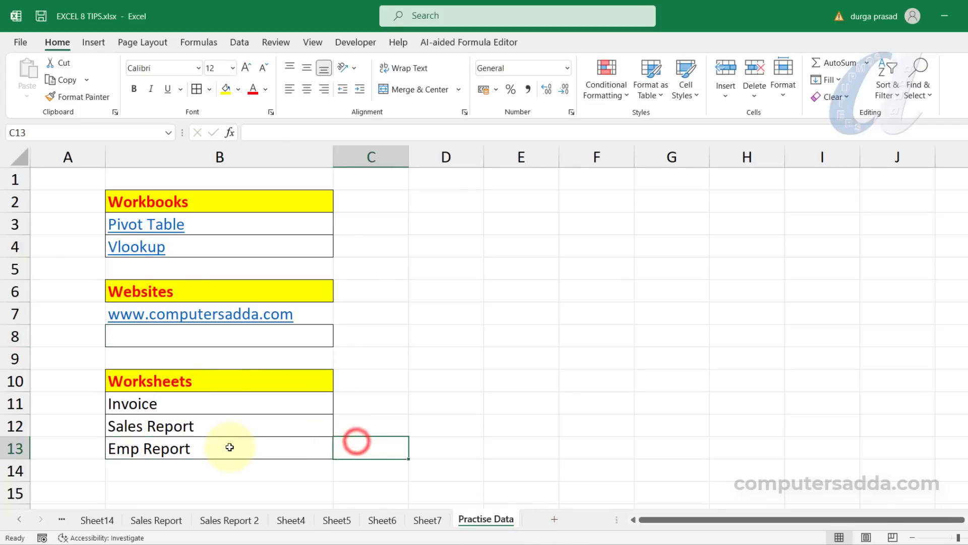
- Link the Emp Report text in B13 to cell A1 of the 'Emp Report' sheet in this document
{"action": "left_click", "coordinate": [227, 447]}
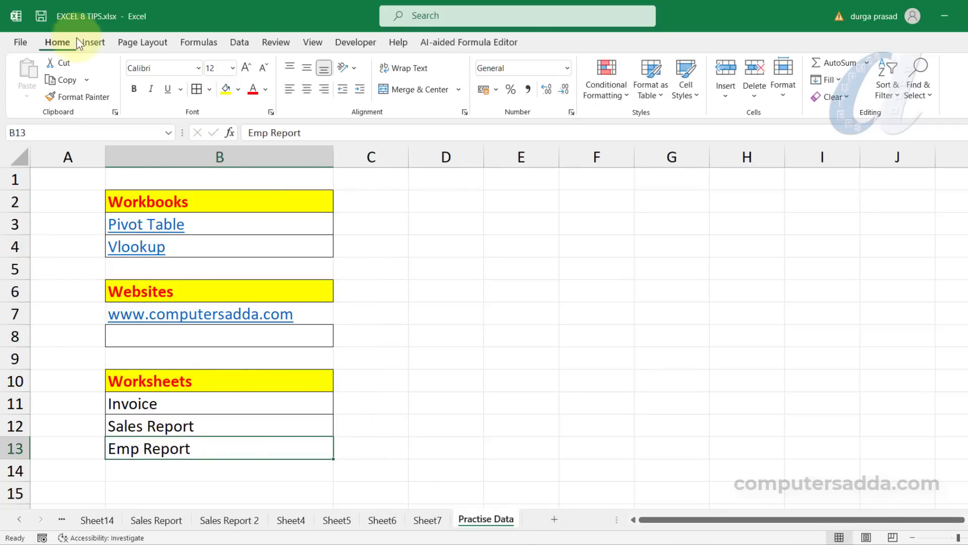
{"action": "left_click", "coordinate": [93, 42]}
{"action": "left_click", "coordinate": [874, 71]}
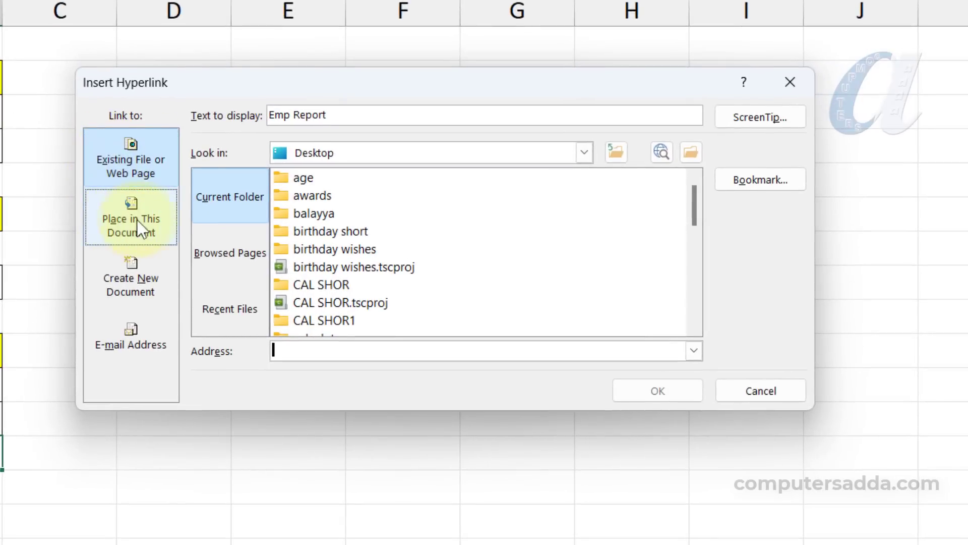
{"action": "left_click", "coordinate": [139, 226]}
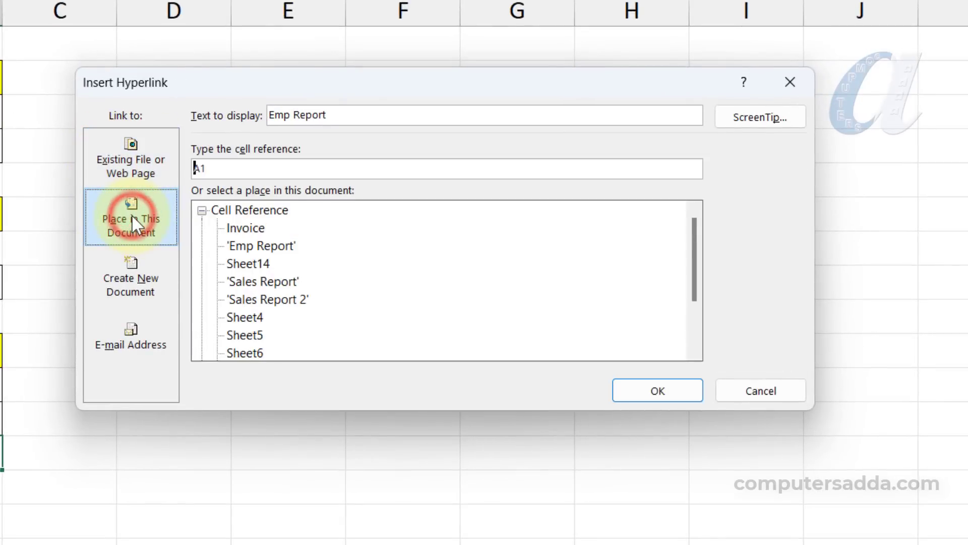
{"action": "scroll", "coordinate": [269, 253], "scroll_direction": "down", "scroll_amount": 2}
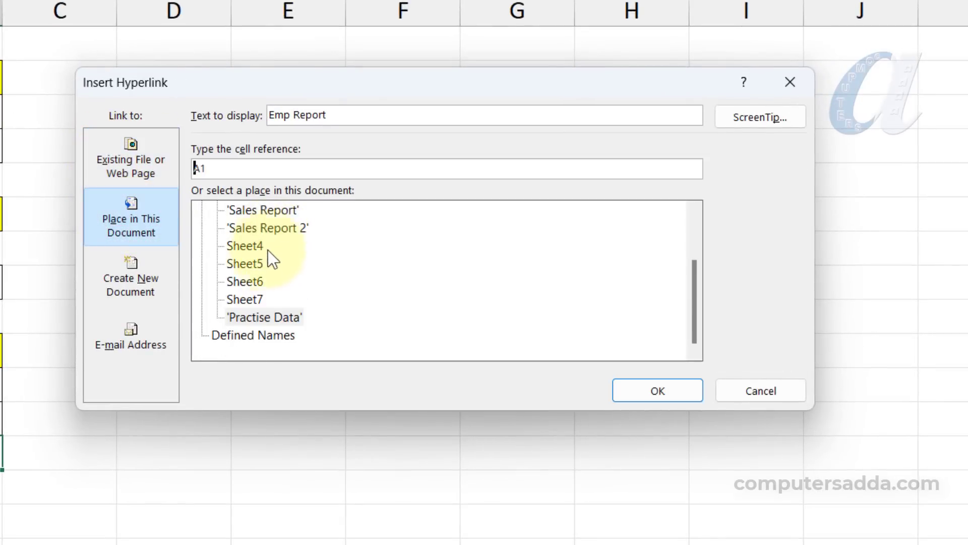
{"action": "scroll", "coordinate": [268, 257], "scroll_direction": "up", "scroll_amount": 2}
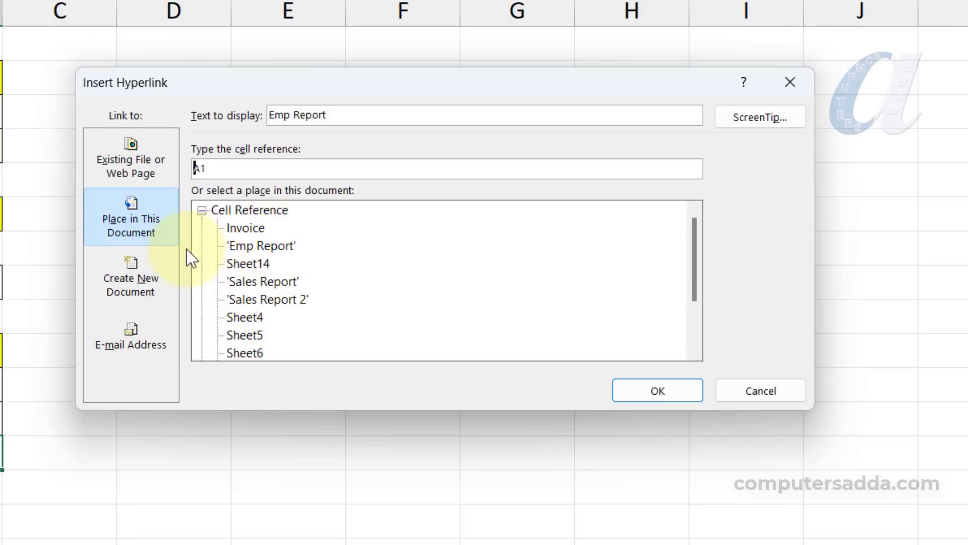
{"action": "left_click", "coordinate": [253, 243]}
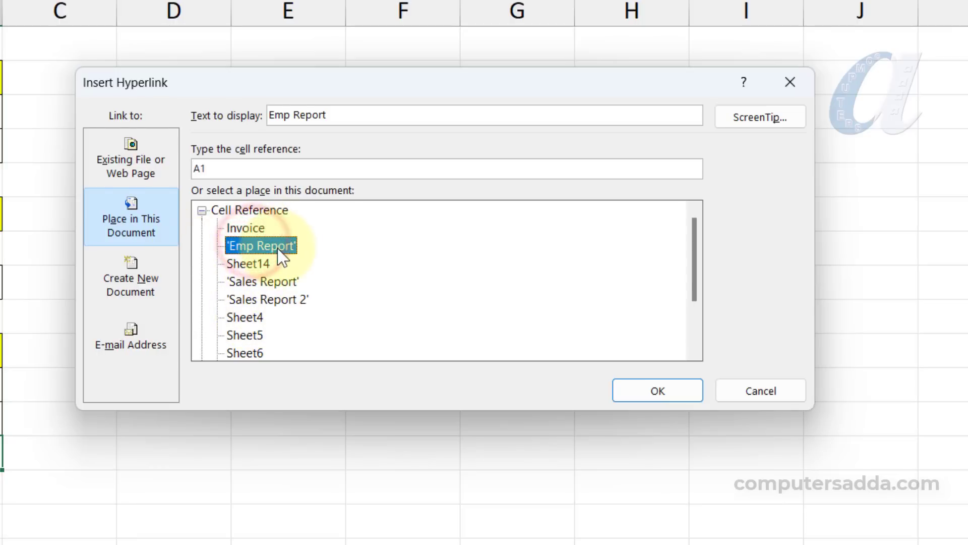
{"action": "left_click", "coordinate": [617, 390]}
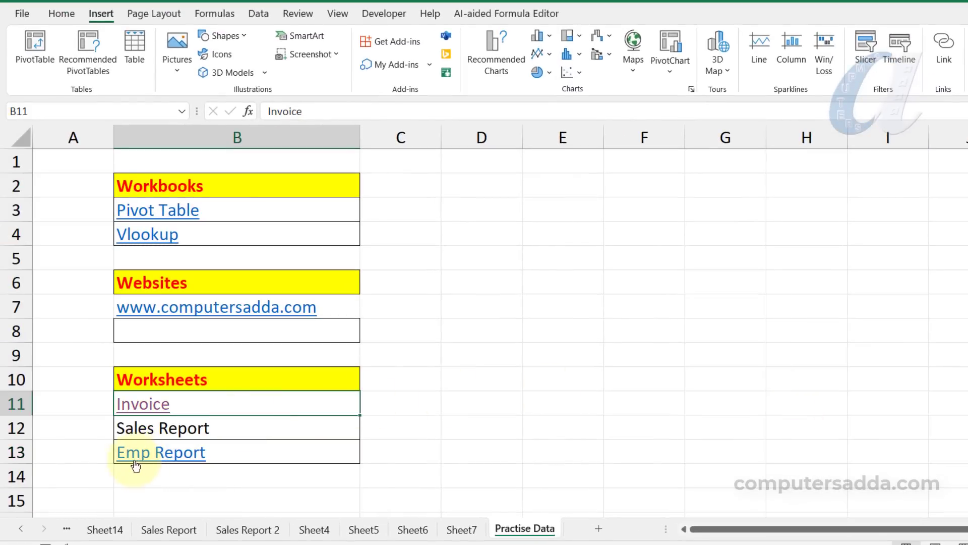
- Test the Emp Report and Vlookup hyperlinks on the Practise Data sheet
{"action": "left_click", "coordinate": [152, 455]}
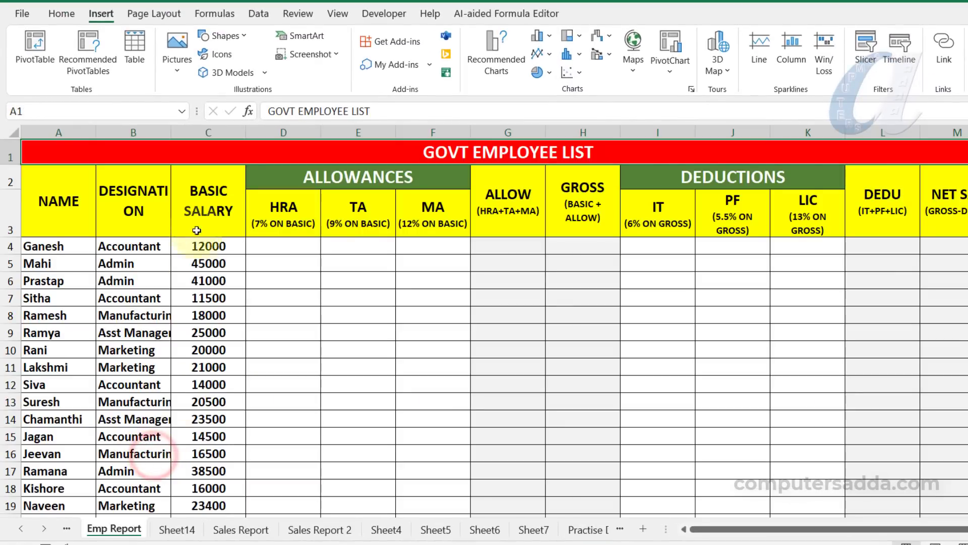
{"action": "left_click", "coordinate": [585, 530]}
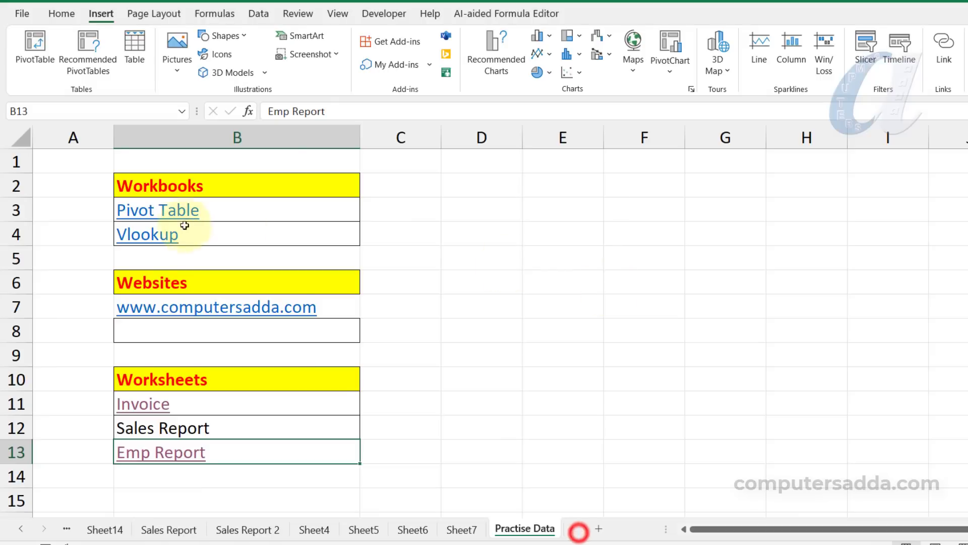
{"action": "left_click", "coordinate": [152, 237]}
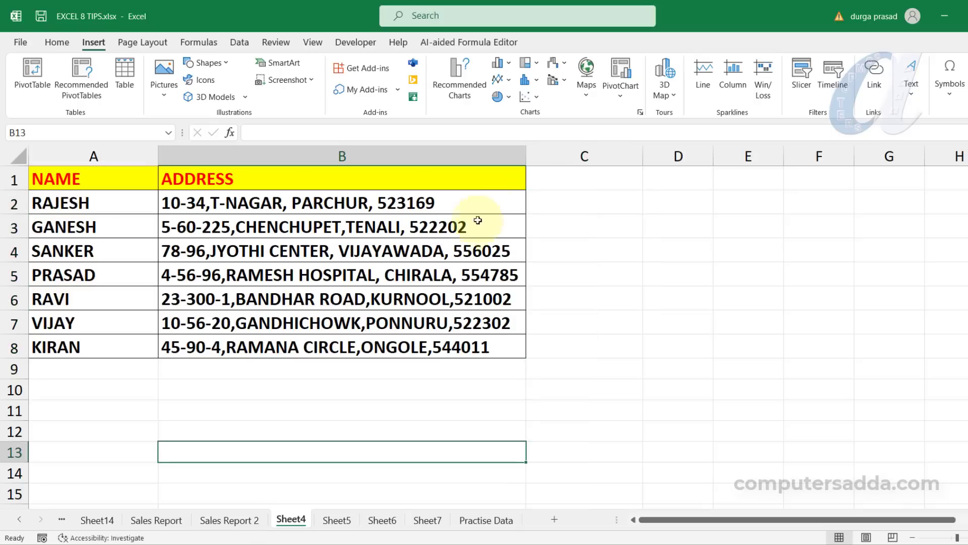
- On Sheet4, enter PARCHUR in C2 and use Flash Fill to extract the remaining cities from the ADDRESS column
{"action": "left_click_drag", "start_coordinate": [492, 205], "coordinate": [492, 357]}
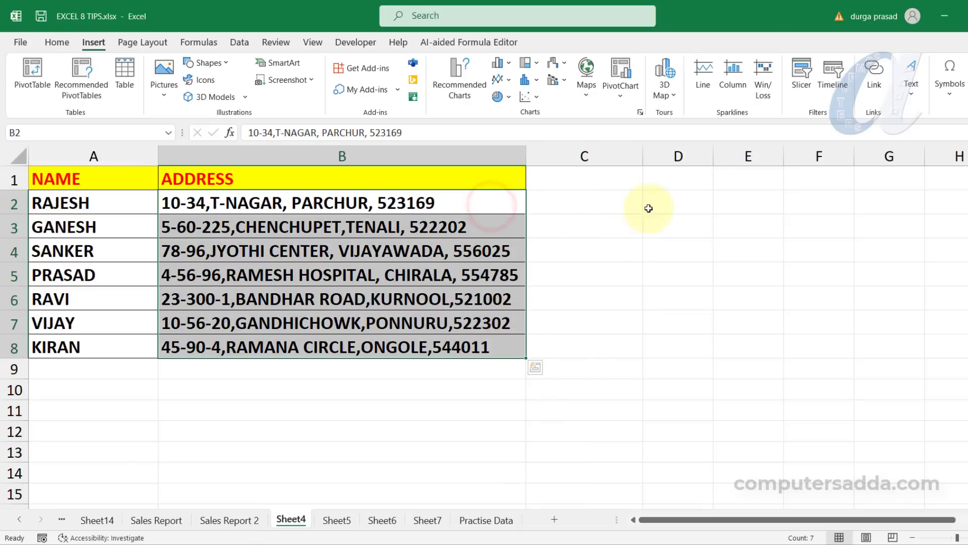
{"action": "left_click_drag", "start_coordinate": [596, 201], "coordinate": [597, 350]}
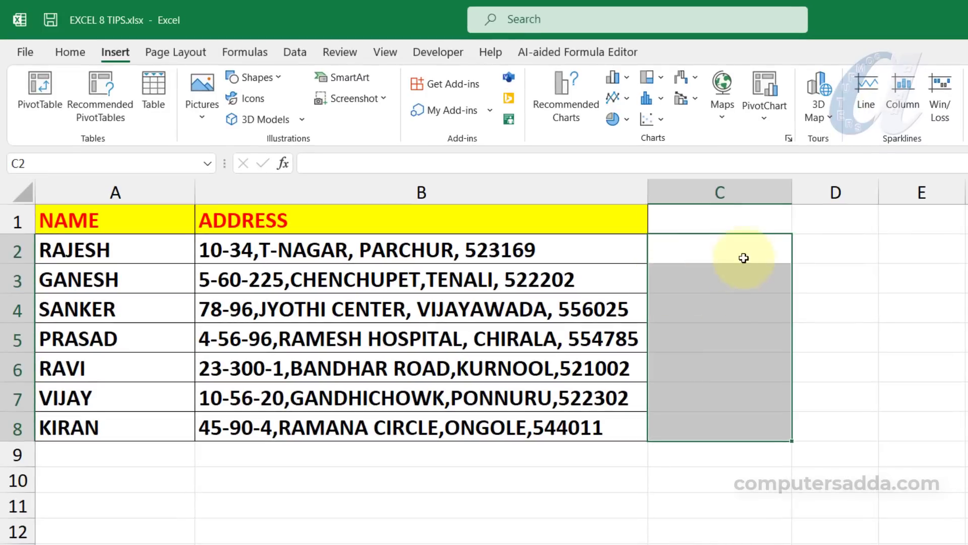
{"action": "left_click", "coordinate": [605, 204]}
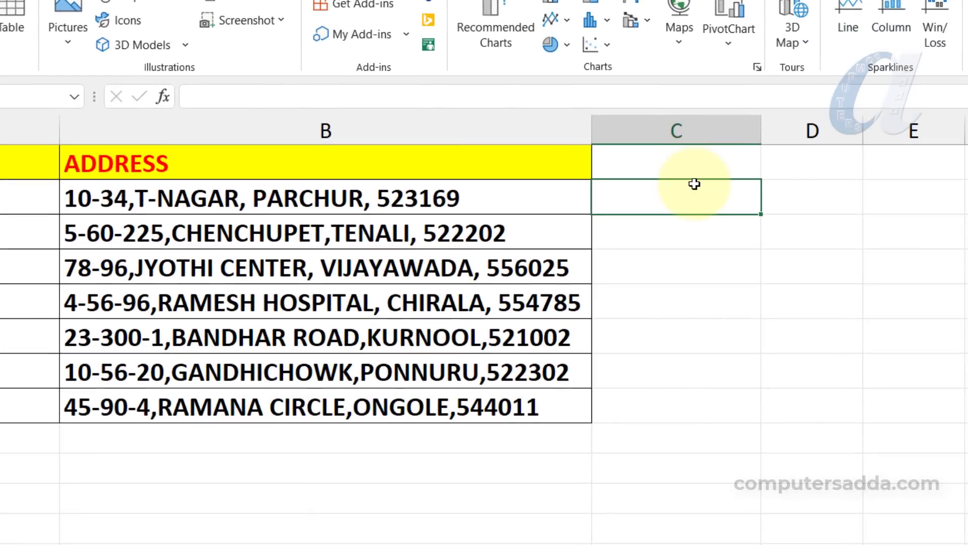
{"action": "type", "text": "PA"}
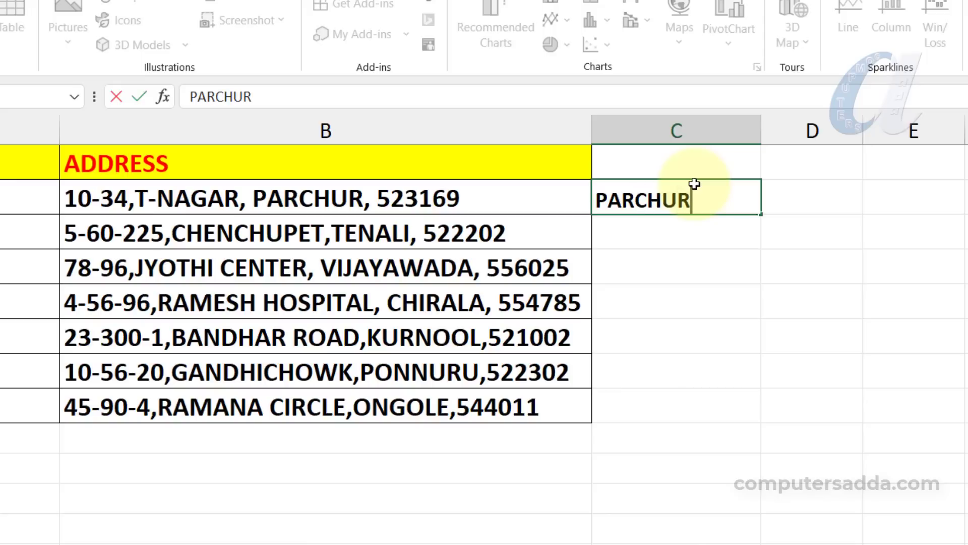
{"action": "type", "text": "RCHUR"}
{"action": "key", "text": "Return"}
{"action": "key", "text": "ctrl+e"}
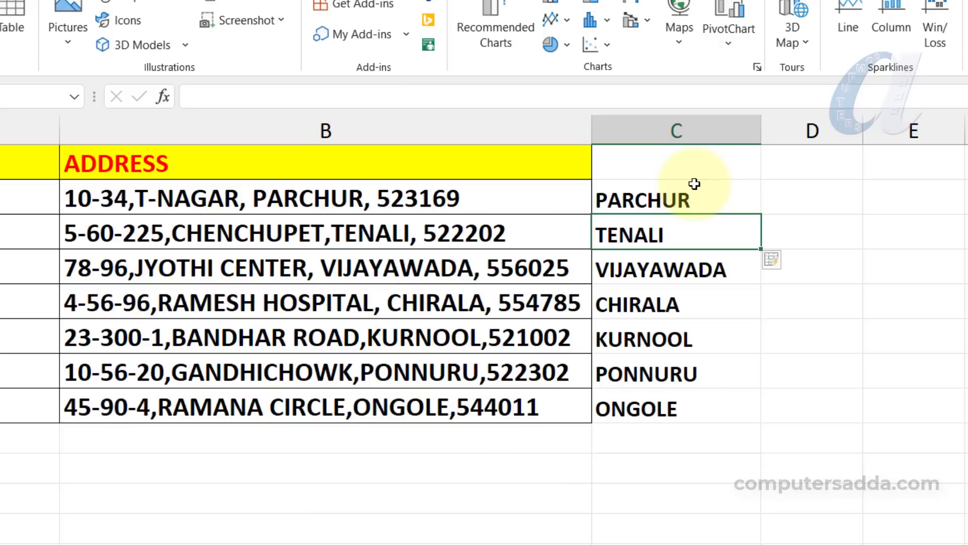
- Enter the first address's postal code in D2, Flash Fill the rest of column D, and clear the header in D1
{"action": "double_click", "coordinate": [801, 192]}
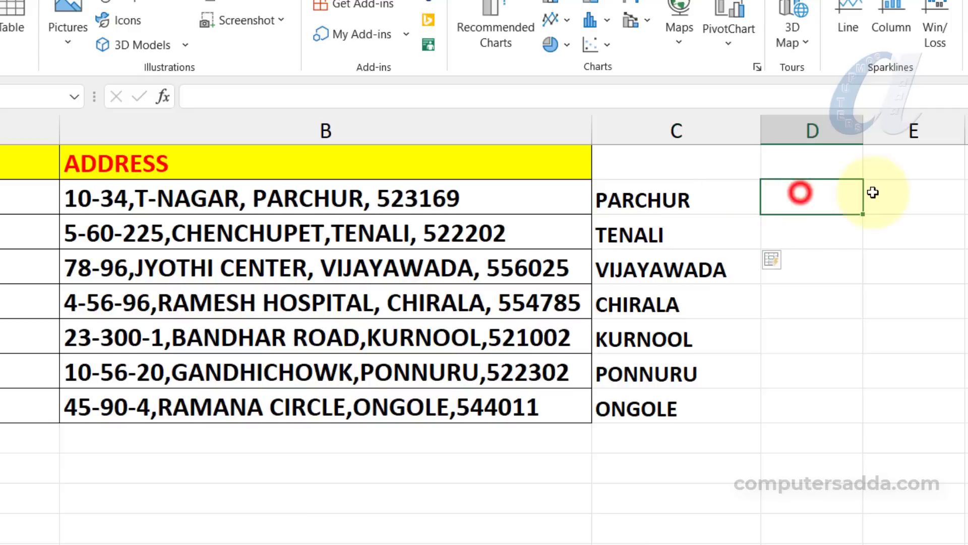
{"action": "type", "text": "52316"}
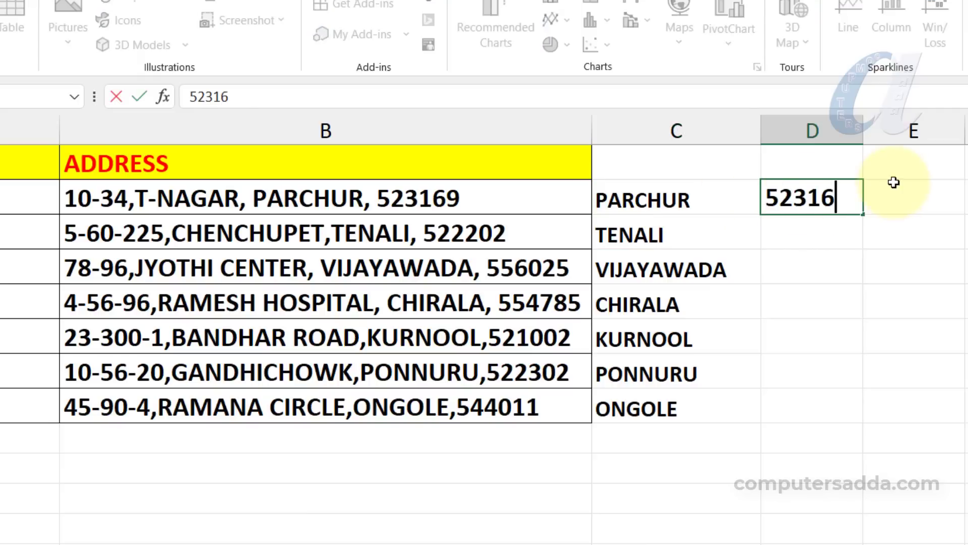
{"action": "type", "text": "9"}
{"action": "key", "text": "Return"}
{"action": "key", "text": "ctrl+e"}
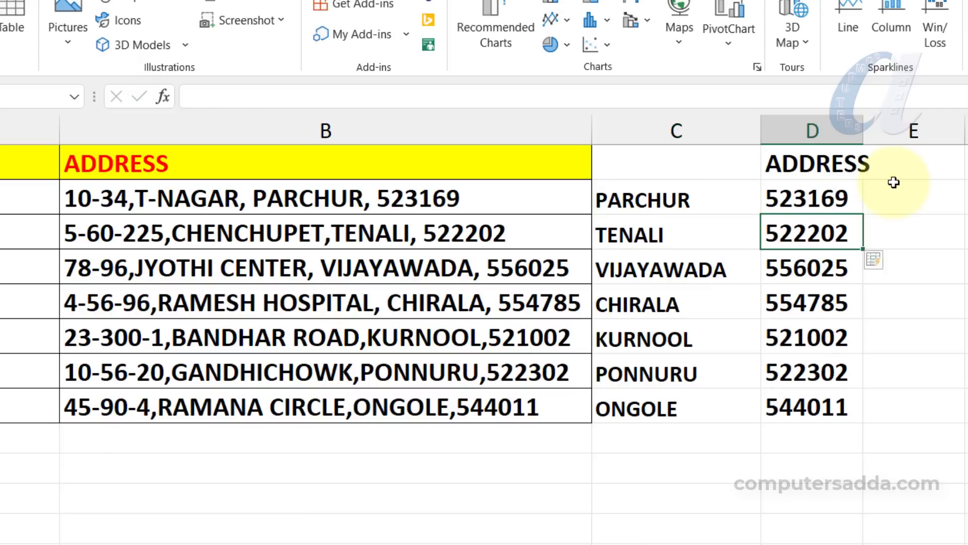
{"action": "key", "text": "Up"}
{"action": "key", "text": "Up"}
{"action": "key", "text": "Delete"}
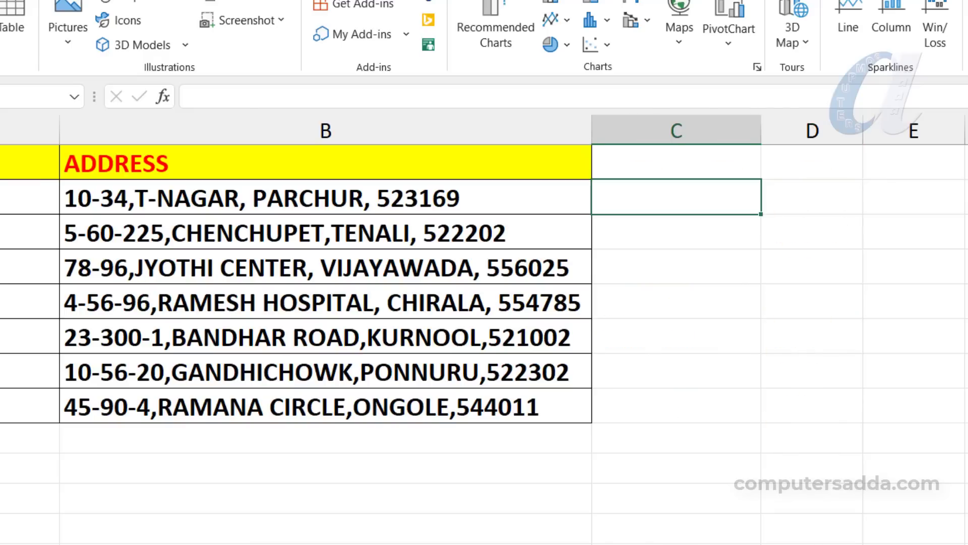
- Enter PARCHUR with its postal code in parentheses in C2 and Flash Fill the same pattern down column C
{"action": "type", "text": "PARCHUR(523169"}
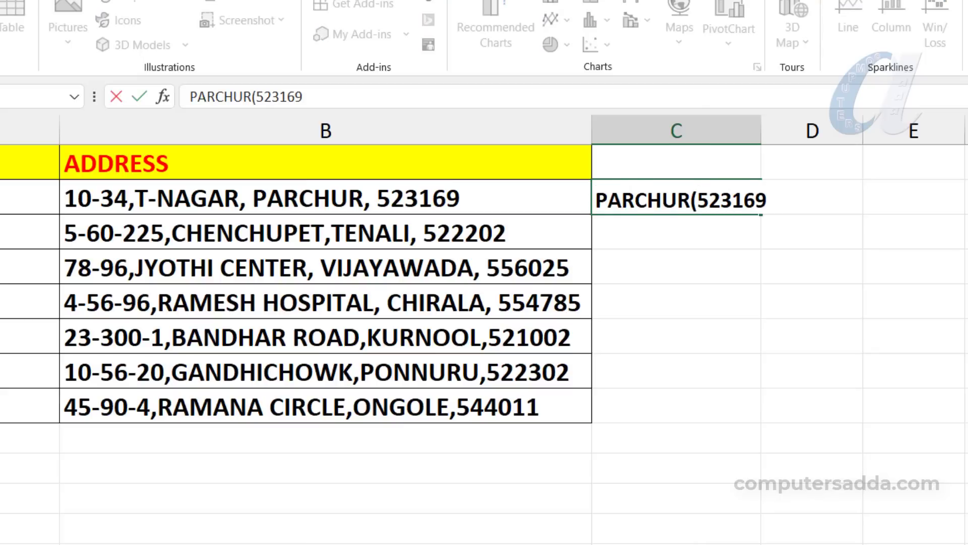
{"action": "key", "text": "Return"}
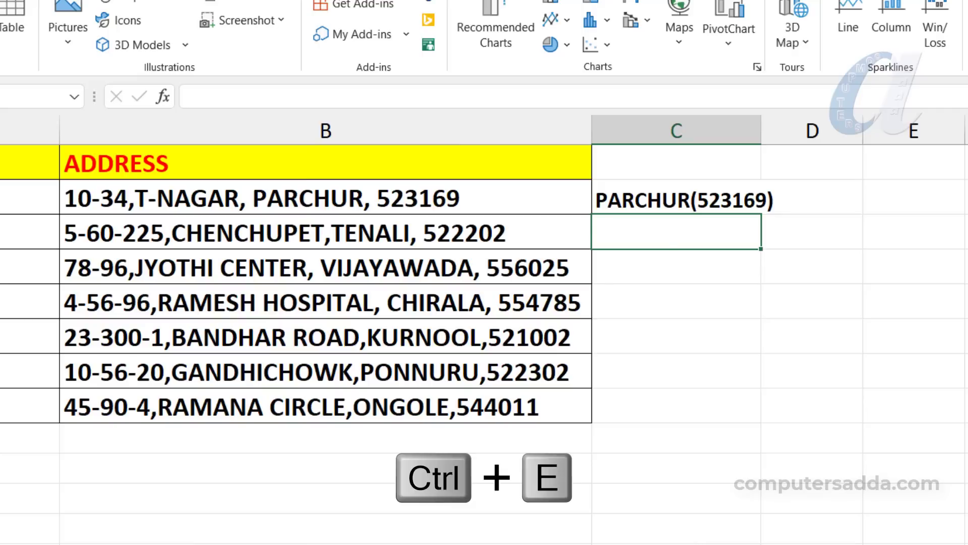
{"action": "key", "text": "ctrl+e"}
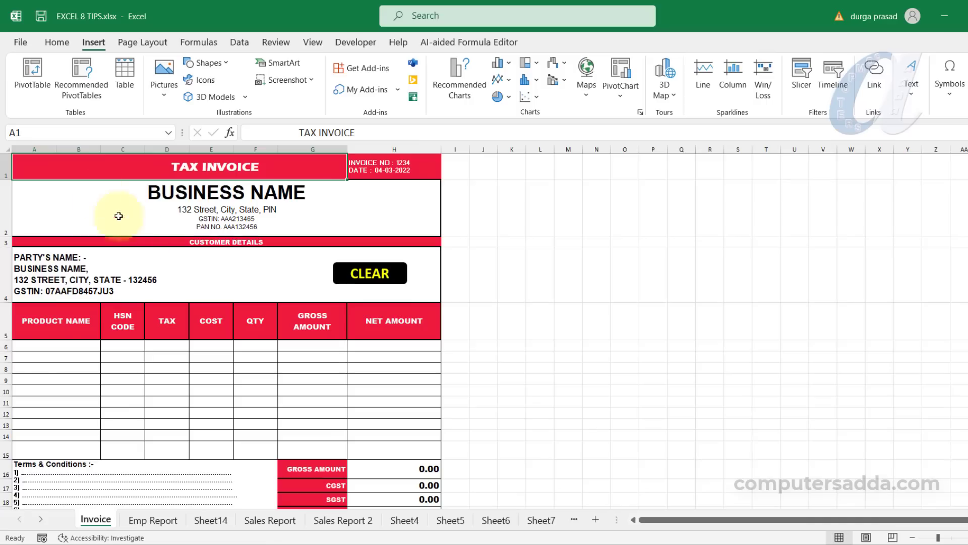
- Review the tax invoice on the Invoice sheet and the employee list on the Emp Report sheet
{"action": "left_click_drag", "start_coordinate": [59, 166], "coordinate": [238, 462]}
{"action": "left_click", "coordinate": [141, 520]}
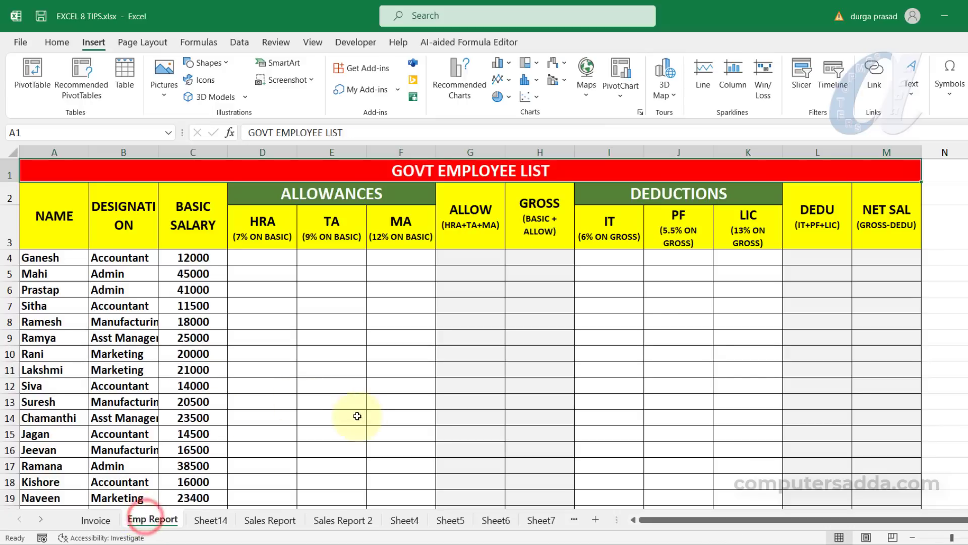
{"action": "left_click", "coordinate": [96, 520]}
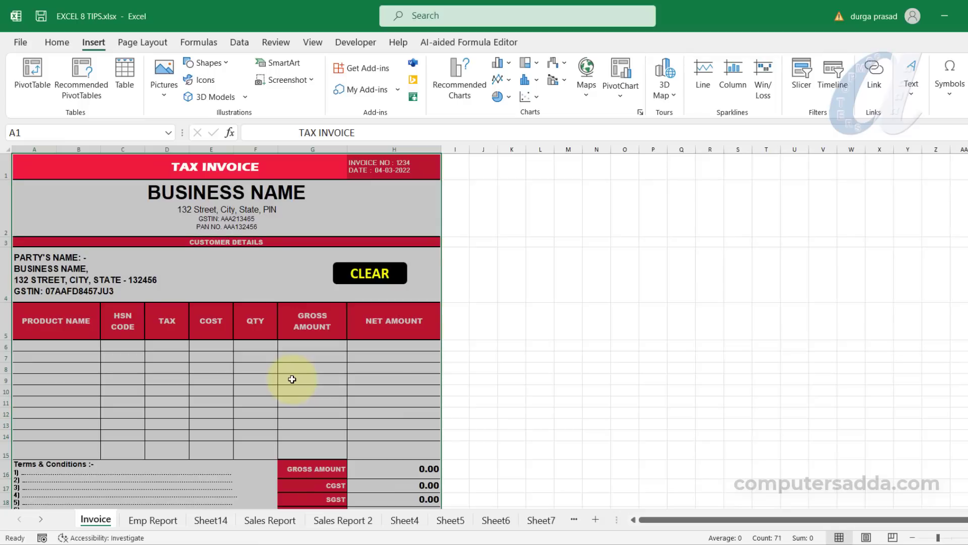
- Select the entire tax invoice on the Invoice sheet to point out its layout
{"action": "left_click_drag", "start_coordinate": [119, 166], "coordinate": [212, 488]}
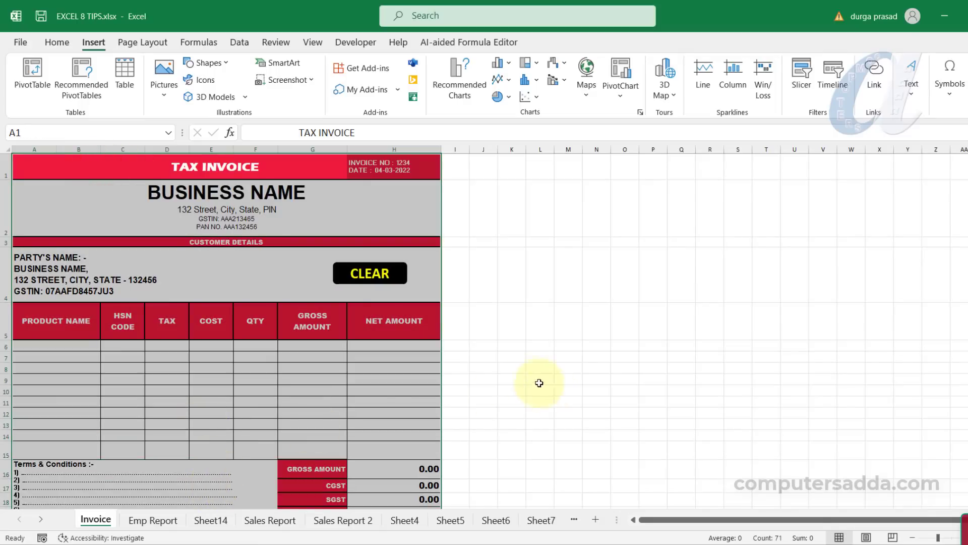
{"action": "left_click", "coordinate": [500, 338]}
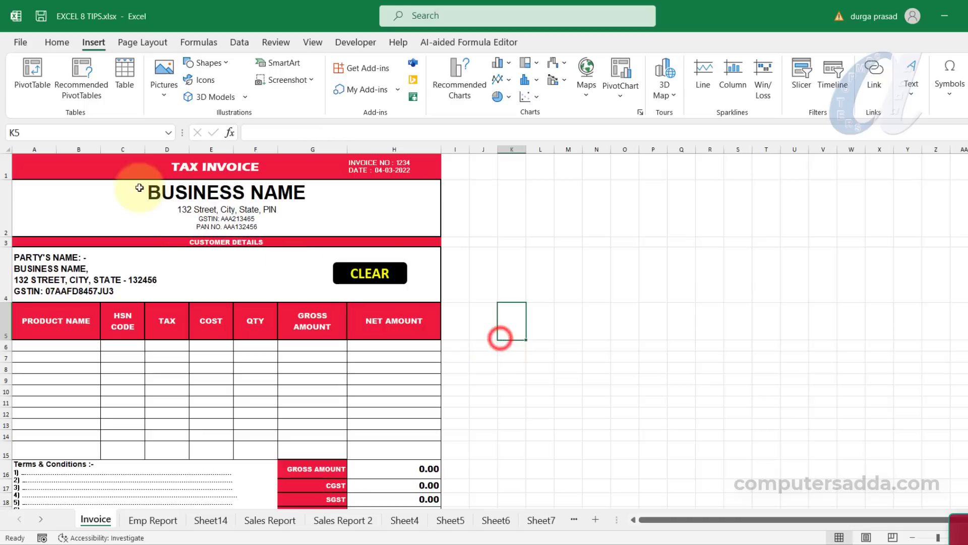
{"action": "left_click_drag", "start_coordinate": [122, 169], "coordinate": [240, 483]}
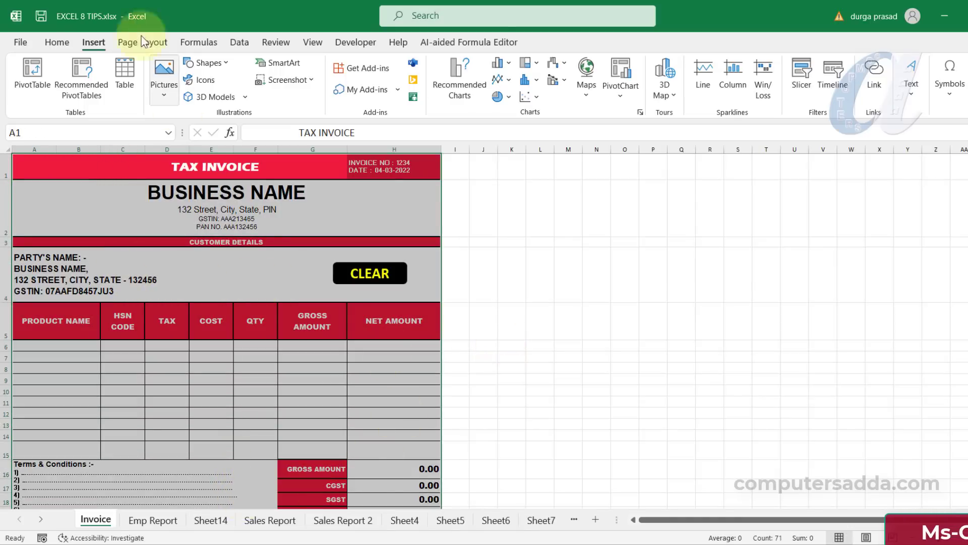
- Browse the built-in Office templates offered for new workbooks
{"action": "left_click", "coordinate": [21, 42]}
{"action": "left_click", "coordinate": [37, 95]}
{"action": "scroll", "coordinate": [383, 278], "scroll_direction": "down", "scroll_amount": 6}
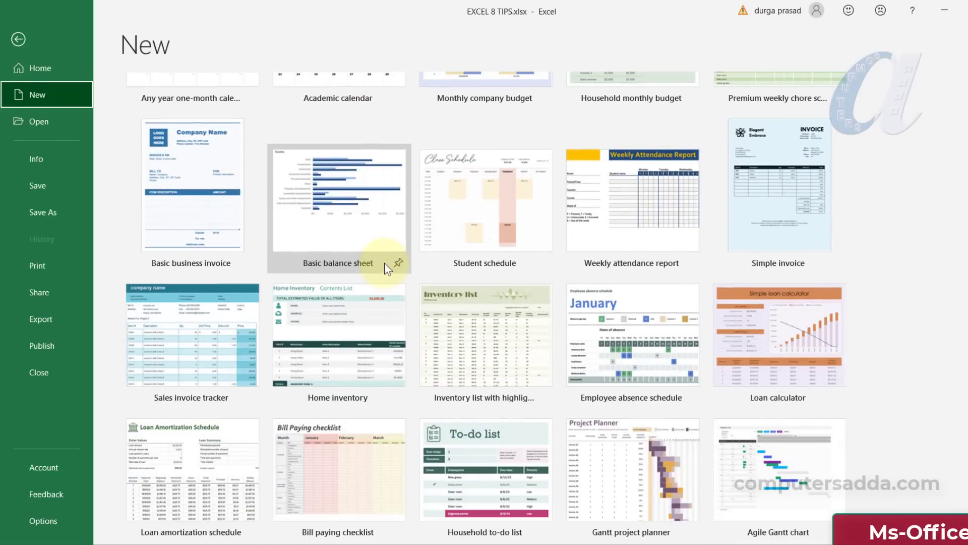
{"action": "scroll", "coordinate": [384, 263], "scroll_direction": "down", "scroll_amount": 3}
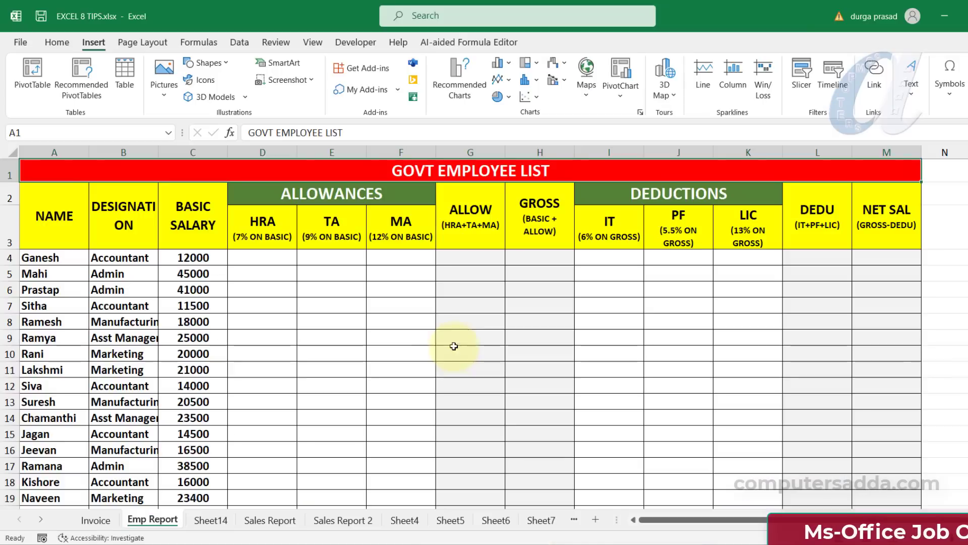
- Return to the Invoice sheet, clear the selection on the invoice, and switch to the Emp Report sheet
{"action": "left_click", "coordinate": [95, 521]}
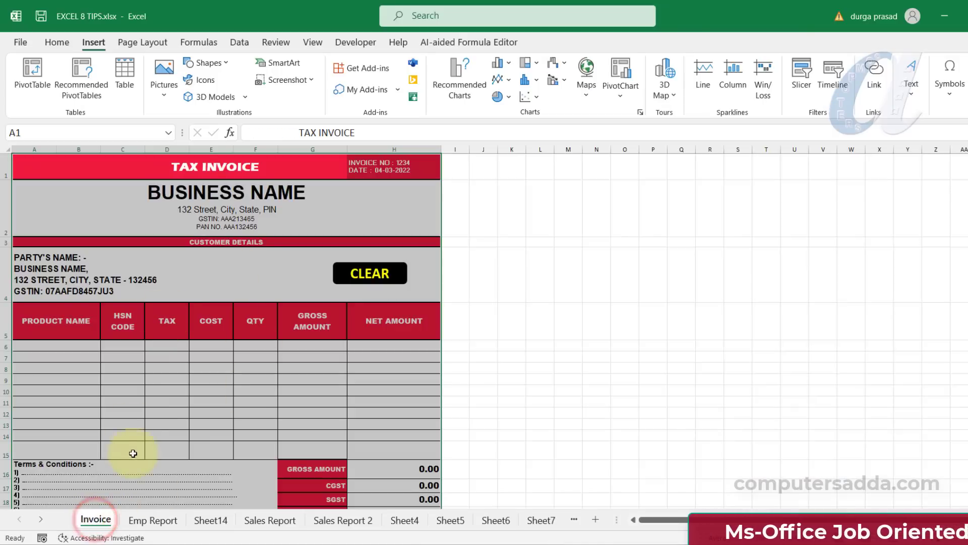
{"action": "left_click", "coordinate": [710, 321]}
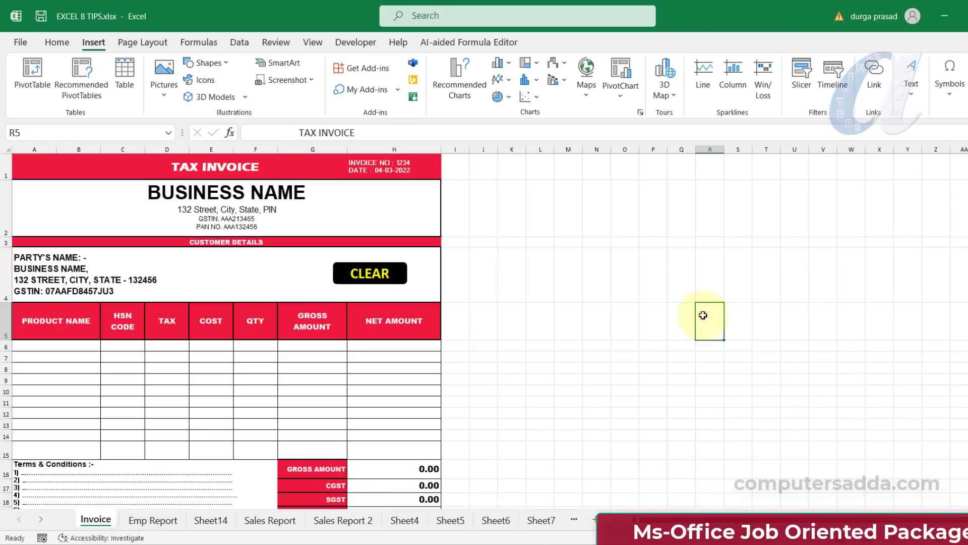
{"action": "left_click", "coordinate": [158, 525]}
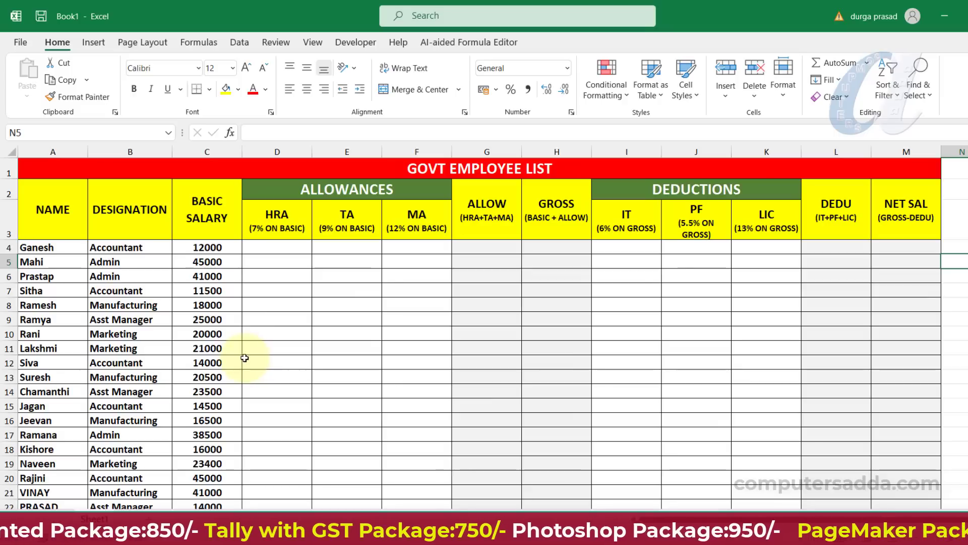
- Save the employee list workbook as an Excel Template (*.xltx) named EMP PAYROLL in the Custom Office Templates folder
{"action": "left_click", "coordinate": [20, 43]}
{"action": "left_click", "coordinate": [58, 213]}
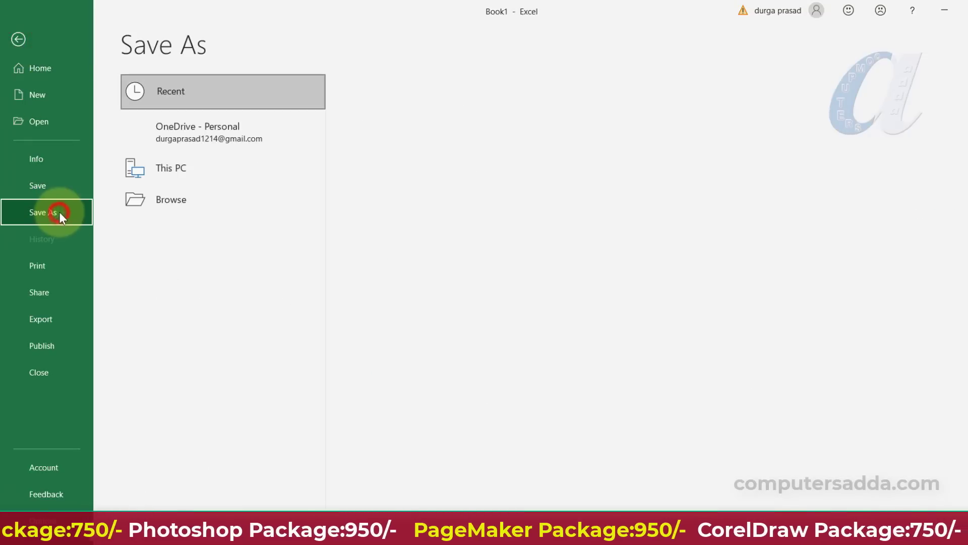
{"action": "left_click", "coordinate": [176, 234]}
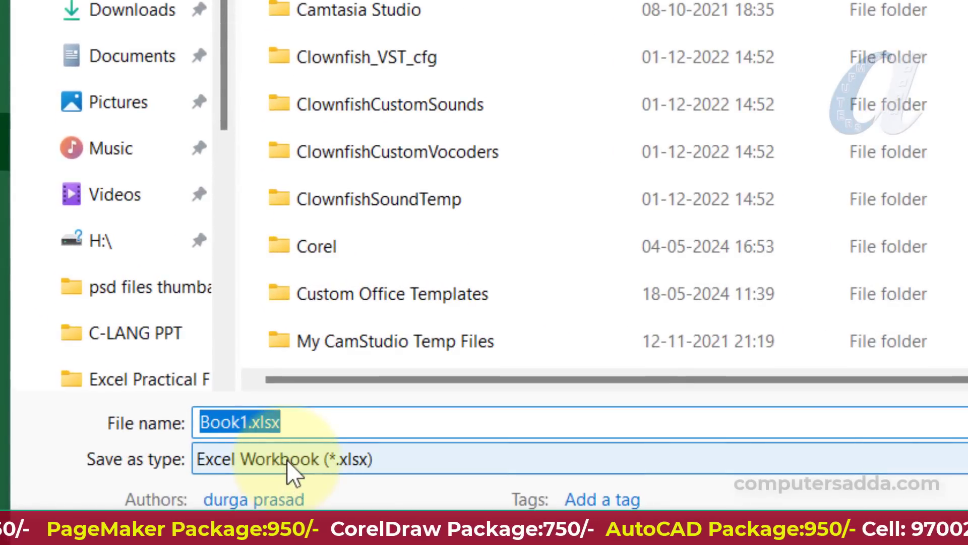
{"action": "left_click", "coordinate": [287, 463]}
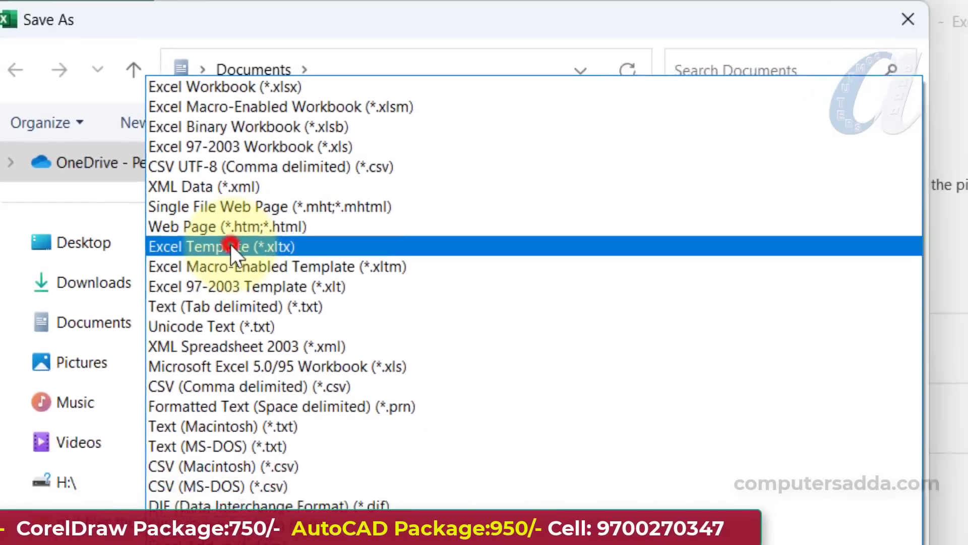
{"action": "left_click", "coordinate": [262, 283]}
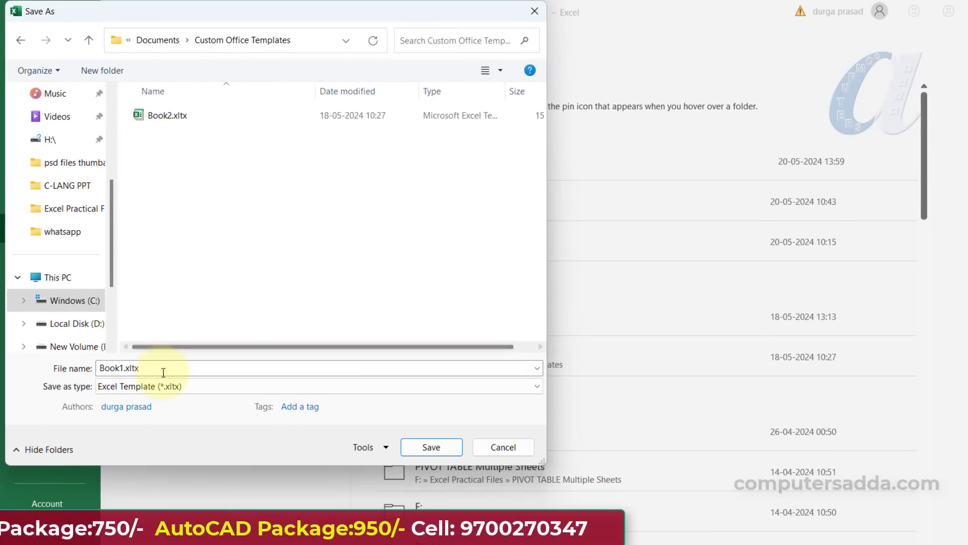
{"action": "double_click", "coordinate": [162, 369]}
{"action": "type", "text": "EM"}
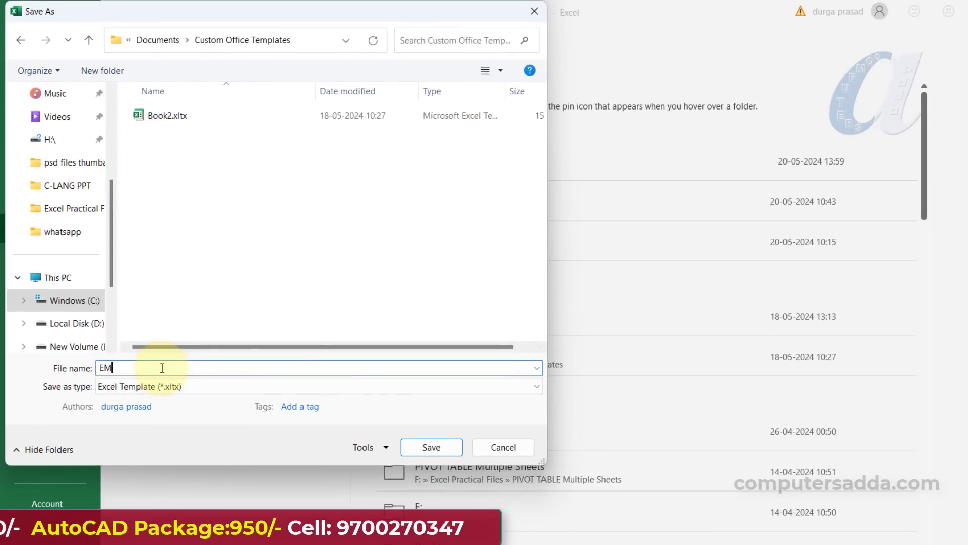
{"action": "type", "text": "P PAYROLL"}
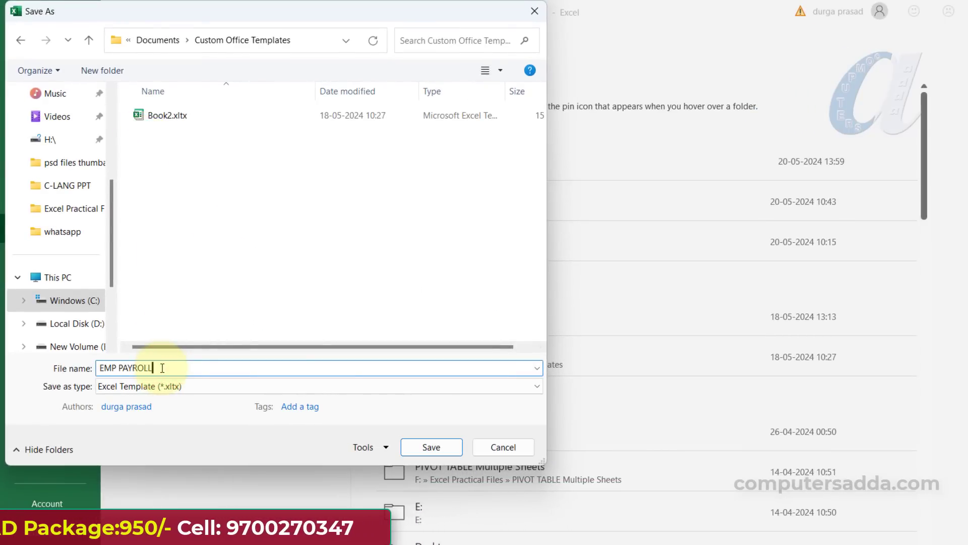
{"action": "key", "text": "Return"}
- Search Windows for Excel and launch a new instance of it
{"action": "key", "text": "super"}
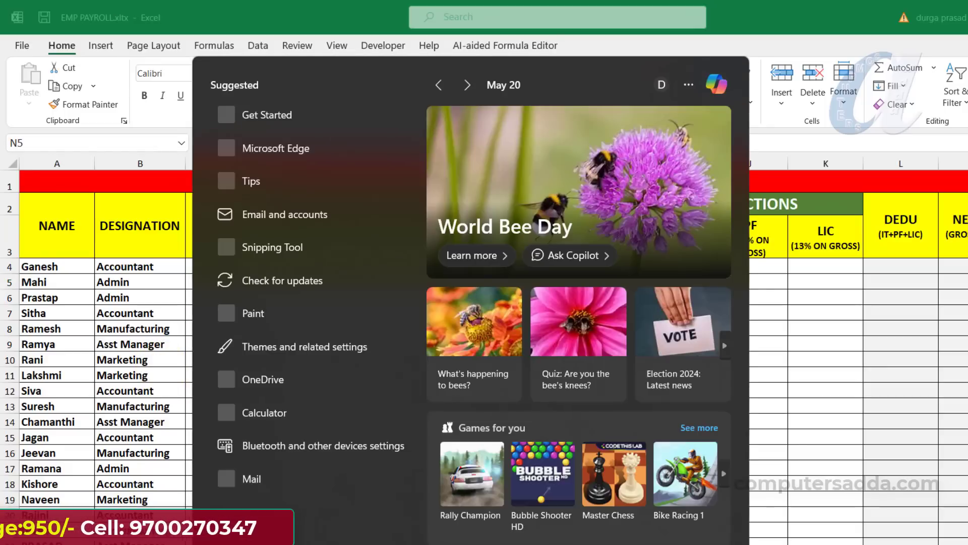
{"action": "type", "text": "EXC"}
{"action": "left_click", "coordinate": [262, 150]}
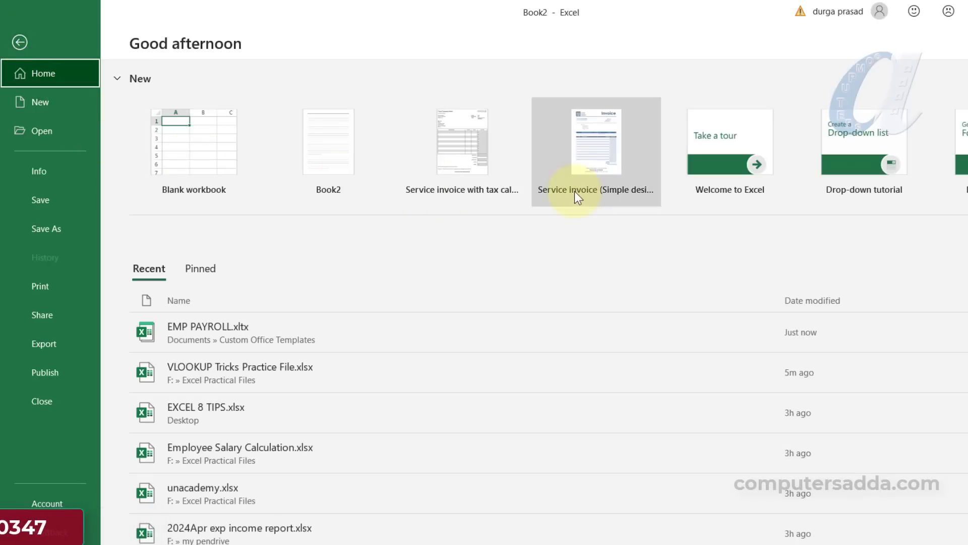
- Create a new workbook from the personal template EMP PAYROLL and look through its employee list
{"action": "left_click", "coordinate": [40, 102]}
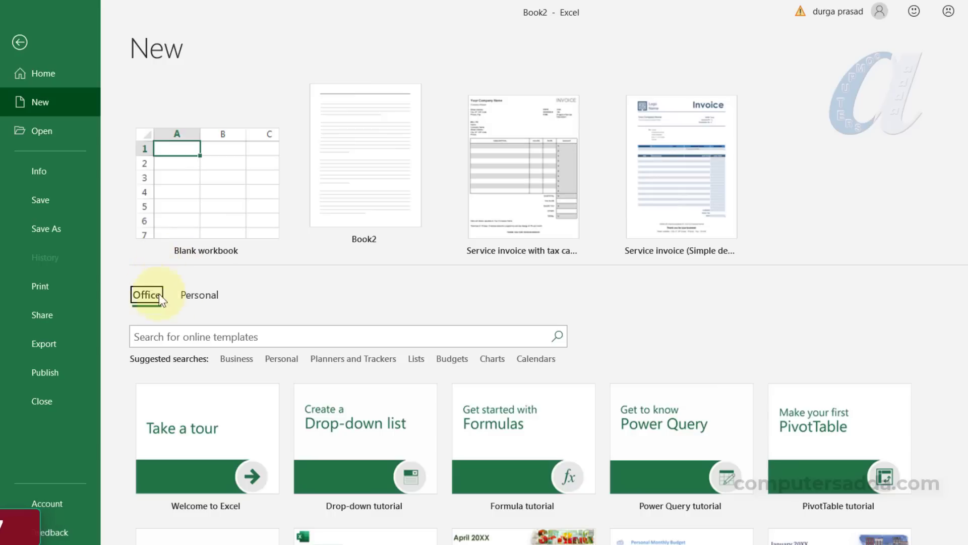
{"action": "left_click", "coordinate": [205, 296]}
{"action": "left_click", "coordinate": [147, 295]}
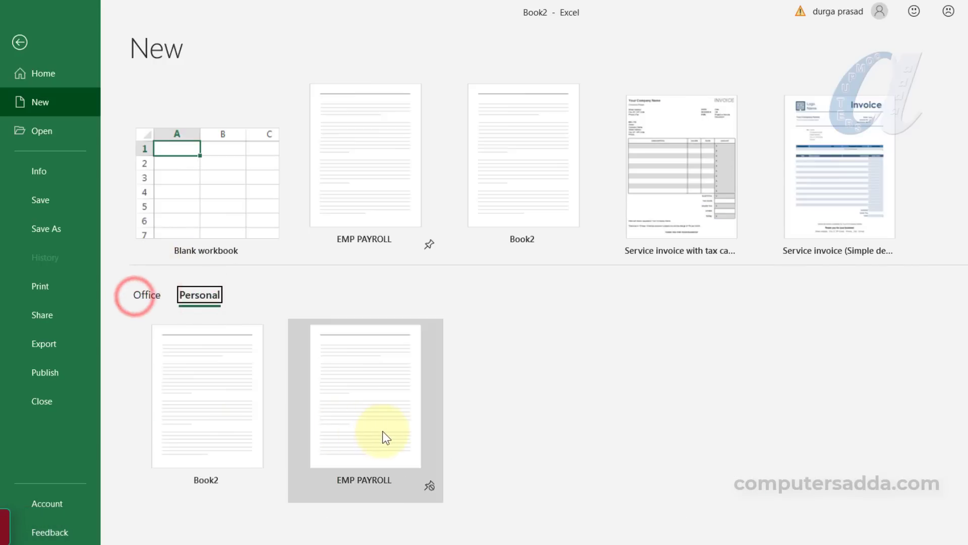
{"action": "left_click", "coordinate": [384, 435]}
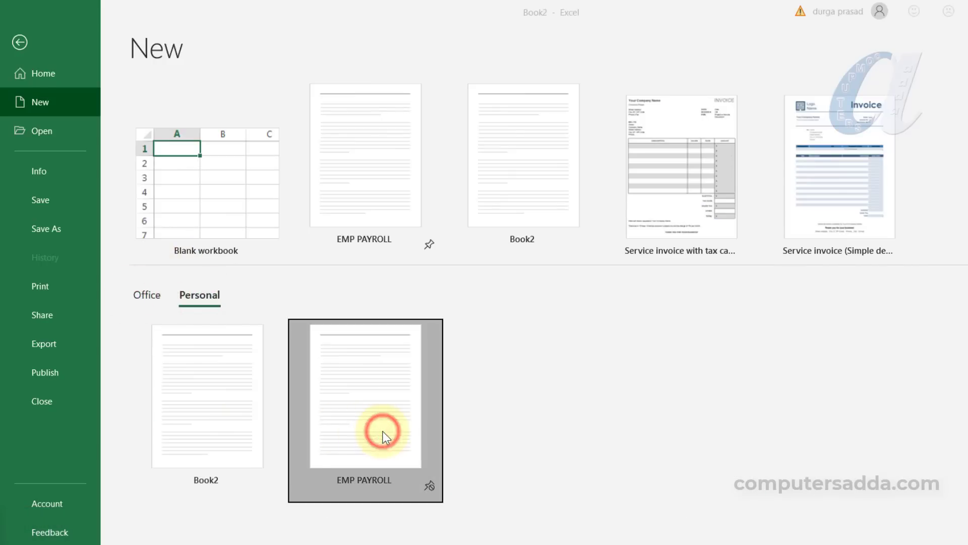
{"action": "scroll", "coordinate": [298, 337], "scroll_direction": "down", "scroll_amount": 3}
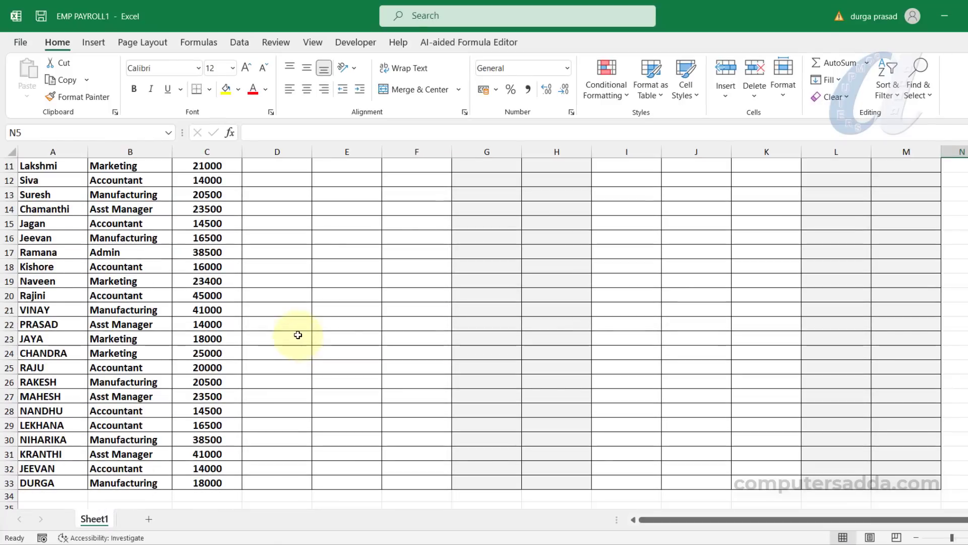
{"action": "scroll", "coordinate": [298, 335], "scroll_direction": "up", "scroll_amount": 3}
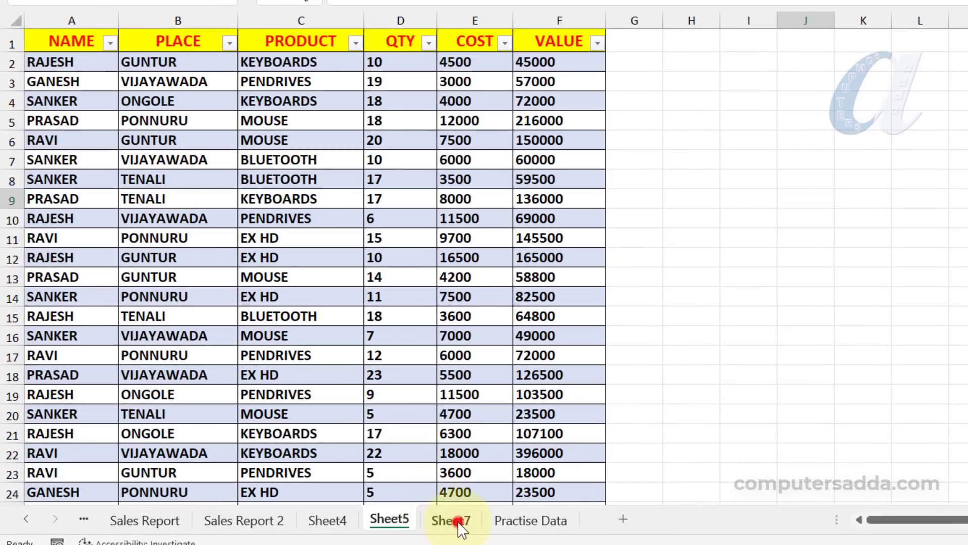
- On Sheet7 of the tips workbook, reveal the pivot table's hidden columns C to E
{"action": "left_click", "coordinate": [456, 522]}
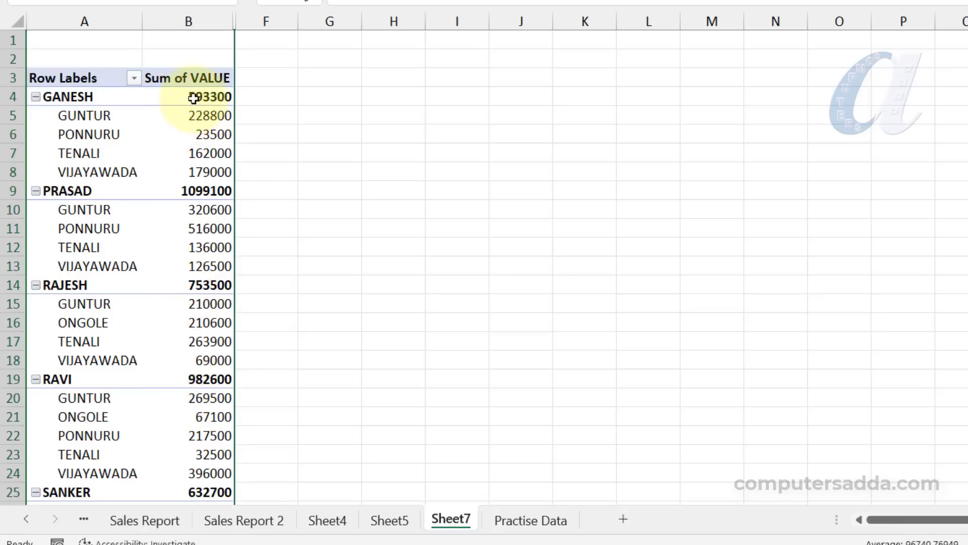
{"action": "left_click_drag", "start_coordinate": [237, 22], "coordinate": [348, 22]}
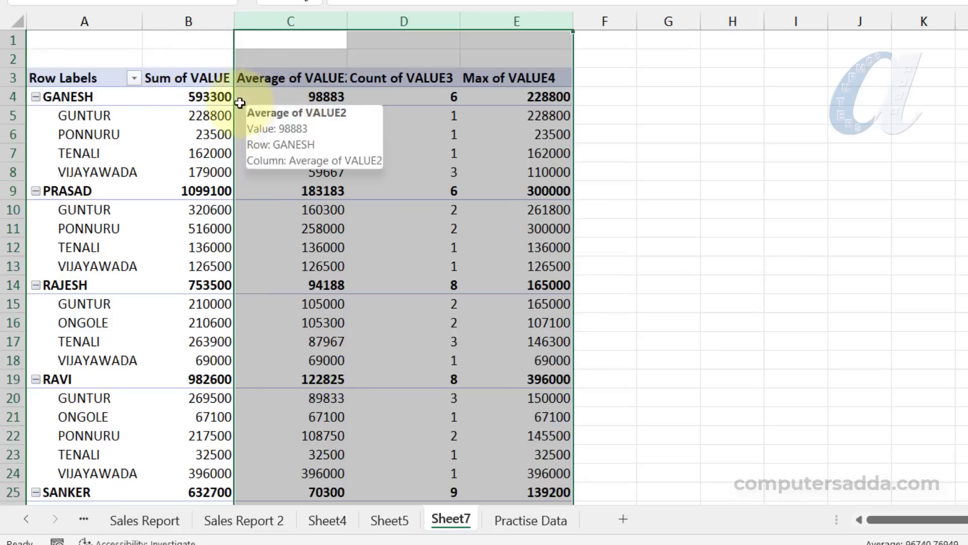
{"action": "left_click", "coordinate": [288, 152]}
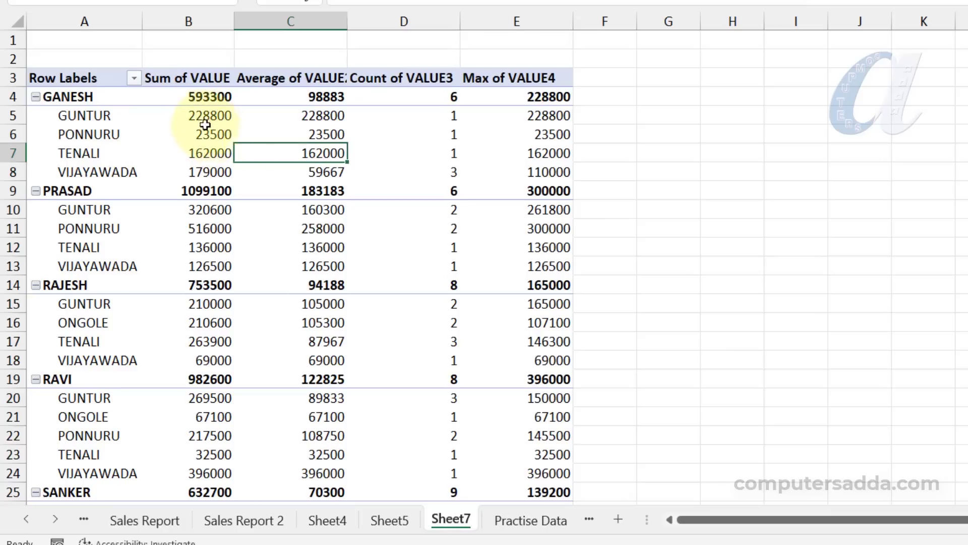
- Examine the sum, average, count and max columns of the VALUE field in the Sheet7 pivot table
{"action": "left_click_drag", "start_coordinate": [205, 124], "coordinate": [201, 174]}
{"action": "left_click_drag", "start_coordinate": [306, 126], "coordinate": [307, 188]}
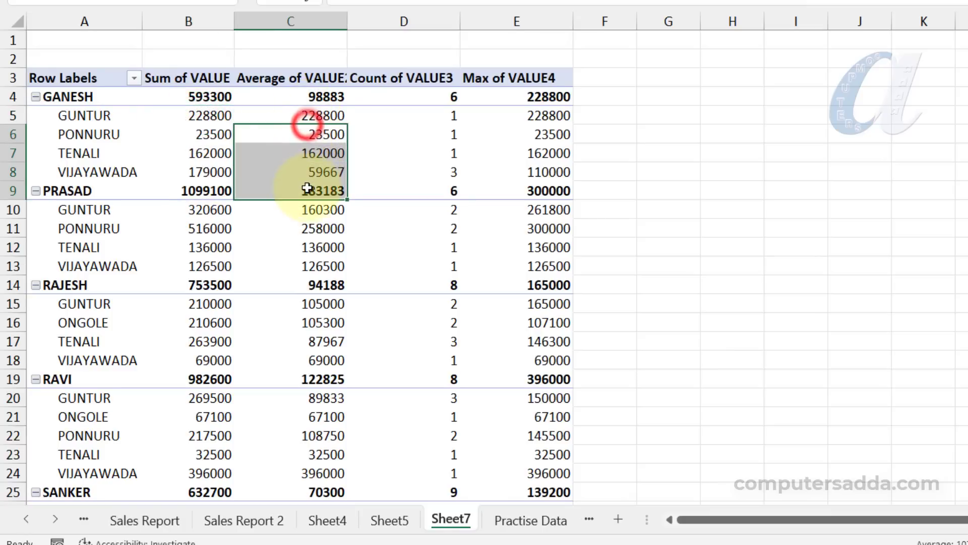
{"action": "left_click_drag", "start_coordinate": [422, 116], "coordinate": [424, 148]}
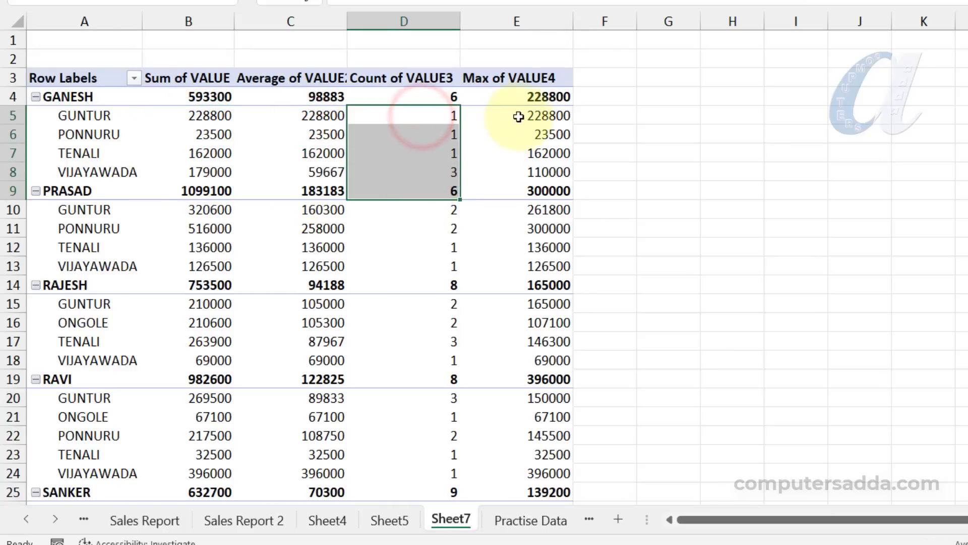
{"action": "left_click_drag", "start_coordinate": [514, 115], "coordinate": [559, 210]}
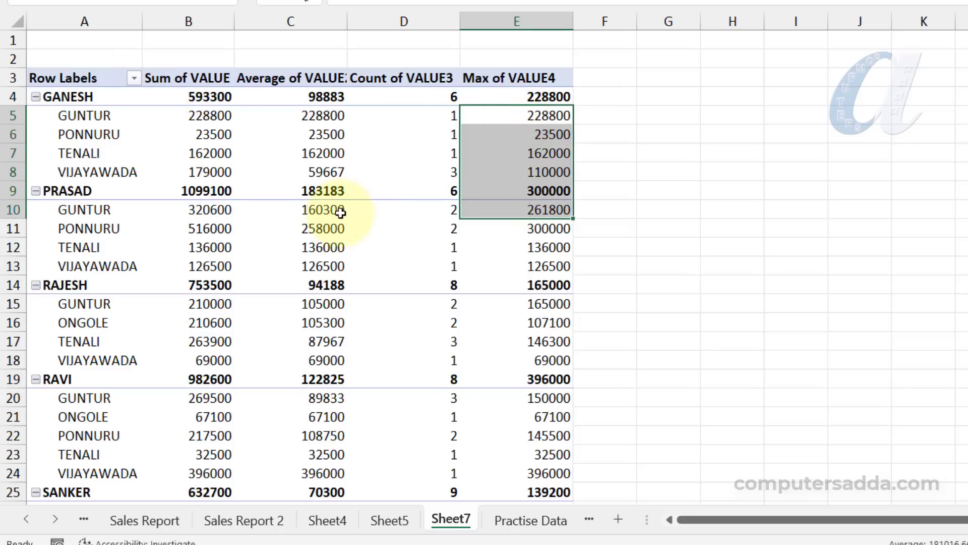
- Insert a PivotTable on a new sheet based on the whole sales table on Sheet5
{"action": "key", "text": "ctrl+Page_Up"}
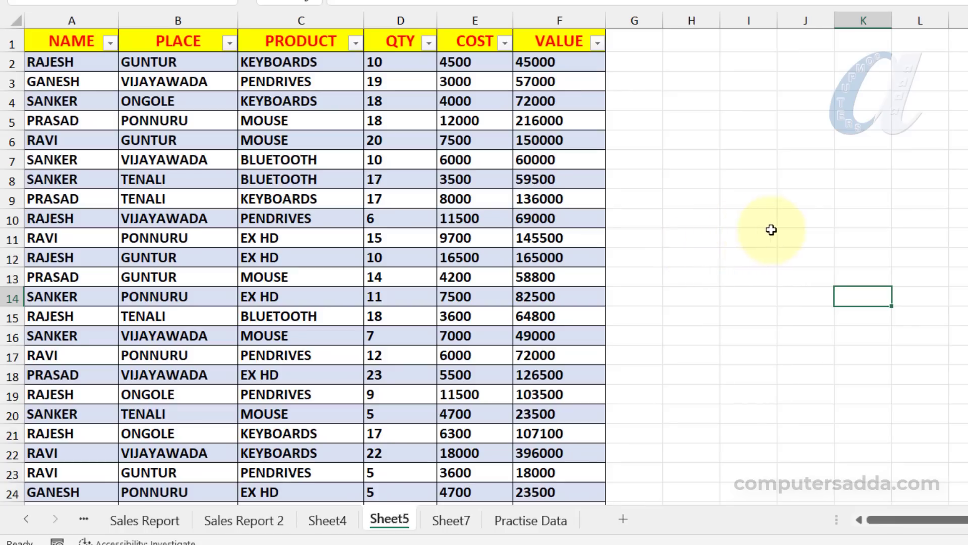
{"action": "left_click", "coordinate": [244, 165]}
{"action": "key", "text": "ctrl+a"}
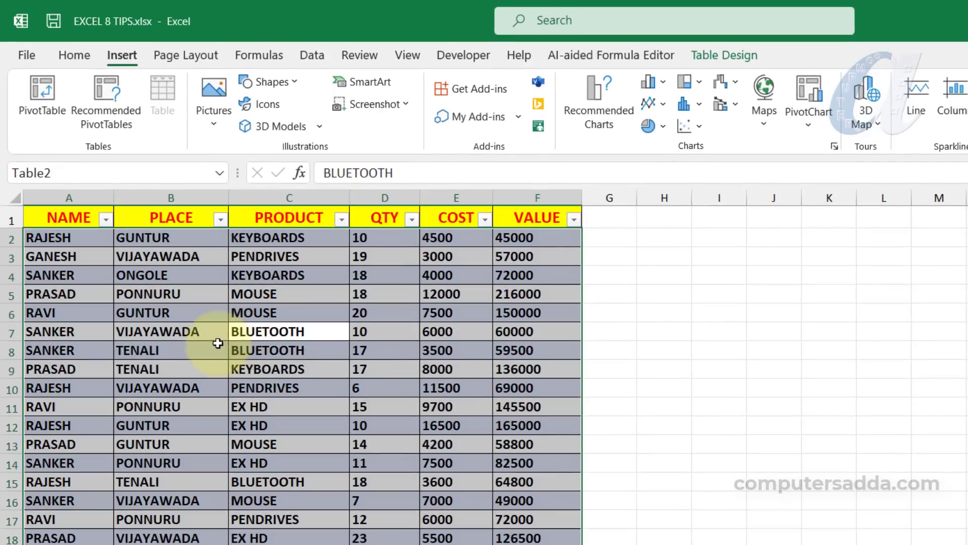
{"action": "left_click", "coordinate": [36, 89]}
{"action": "left_click", "coordinate": [868, 537]}
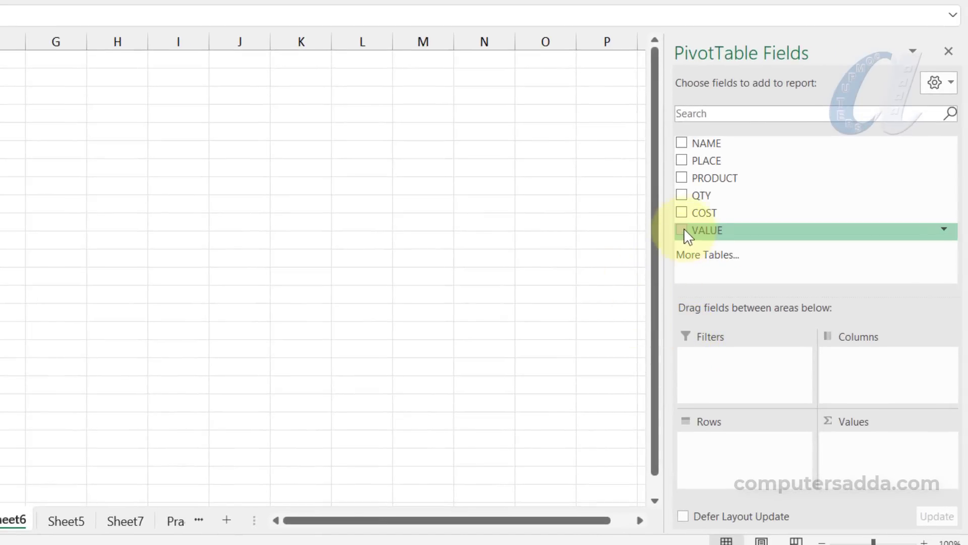
- Add the VALUE field four times to the Values area of the new pivot table
{"action": "left_click_drag", "start_coordinate": [683, 229], "coordinate": [877, 475]}
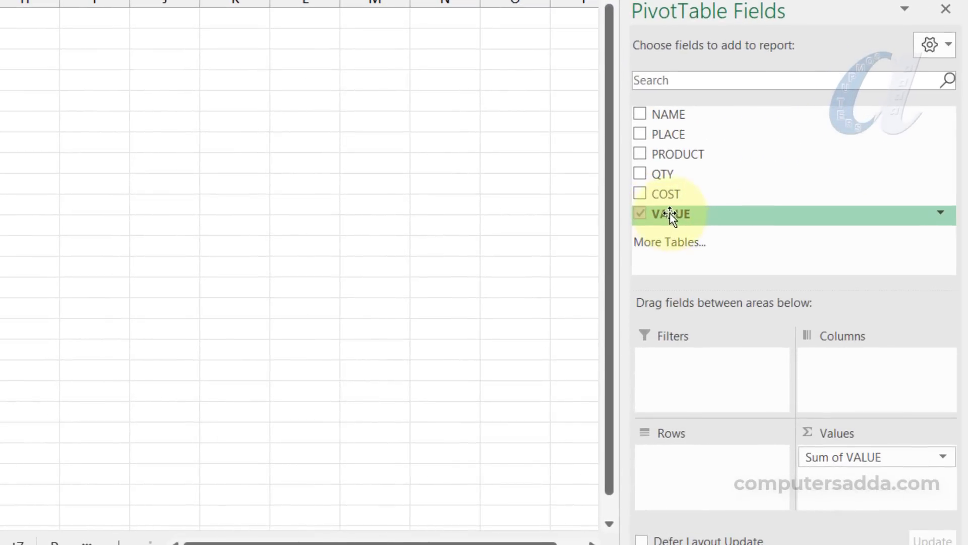
{"action": "left_click_drag", "start_coordinate": [670, 213], "coordinate": [852, 479]}
{"action": "left_click_drag", "start_coordinate": [674, 209], "coordinate": [853, 500]}
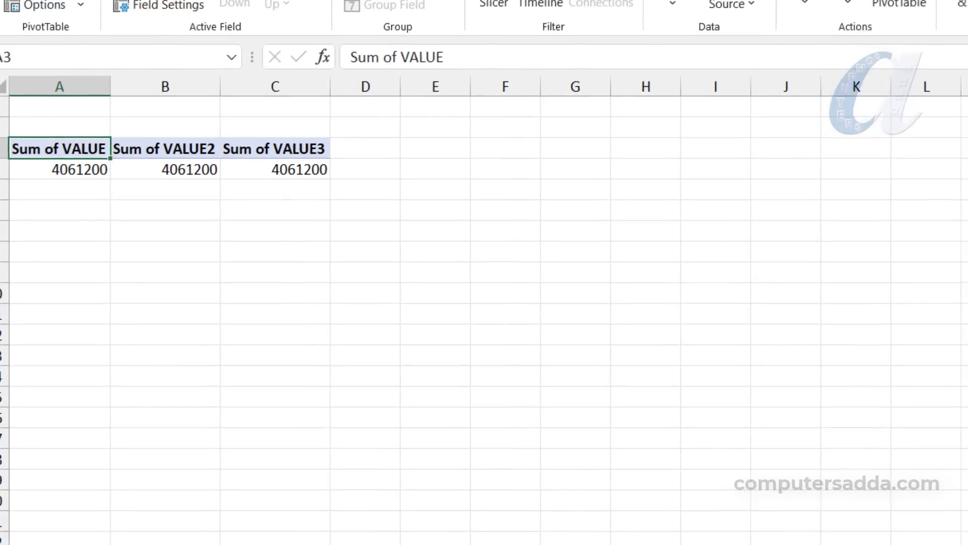
{"action": "left_click_drag", "start_coordinate": [791, 225], "coordinate": [831, 486]}
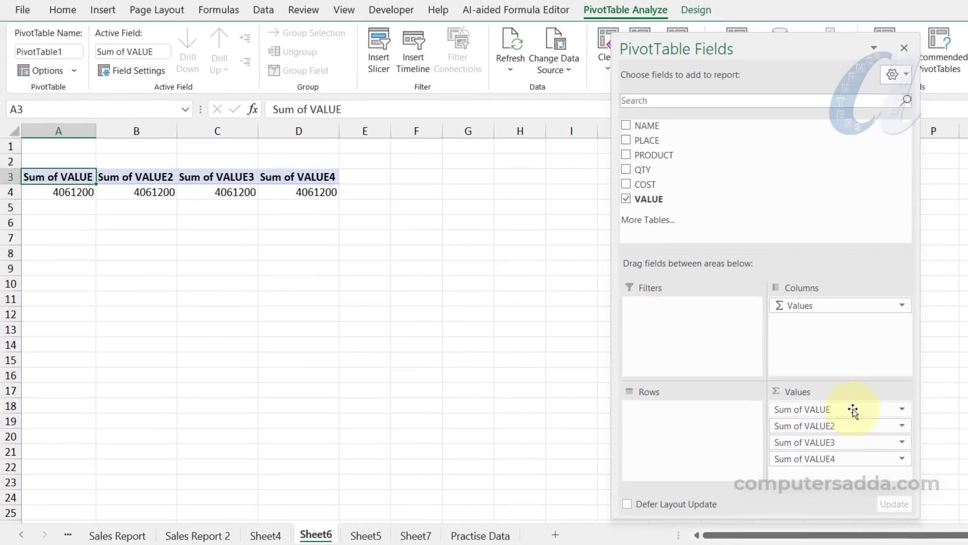
- Summarize the second VALUE field in the Sheet6 pivot table by Average
{"action": "left_click", "coordinate": [853, 430]}
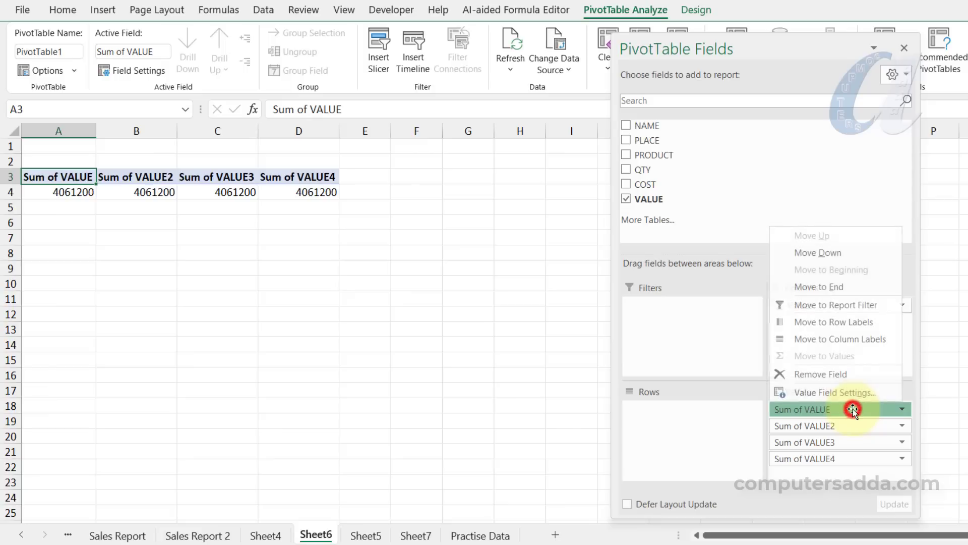
{"action": "left_click", "coordinate": [854, 426]}
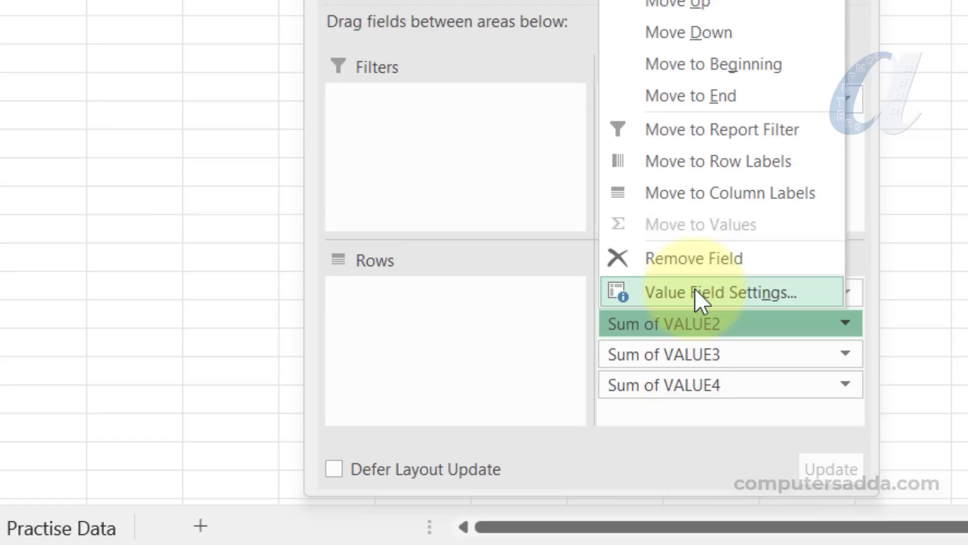
{"action": "left_click", "coordinate": [694, 291]}
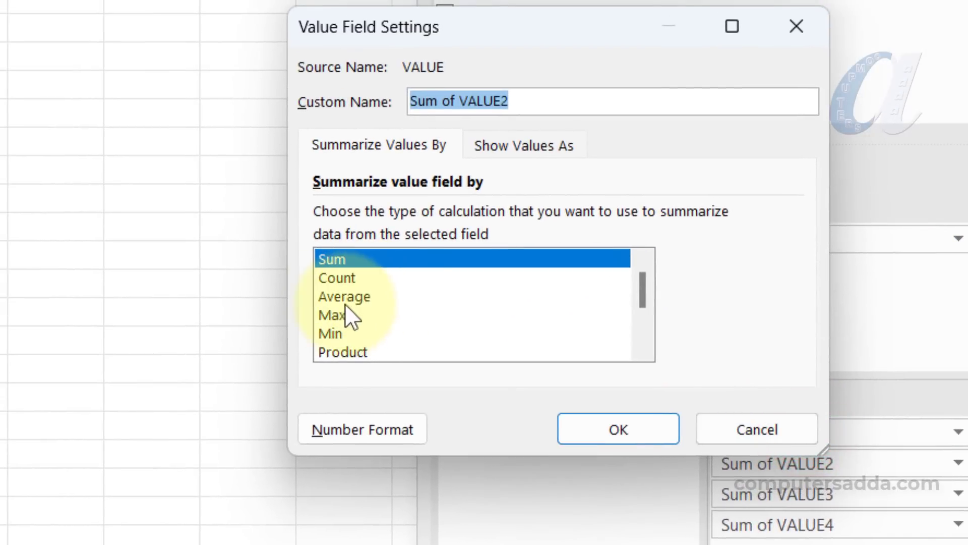
{"action": "left_click", "coordinate": [344, 297]}
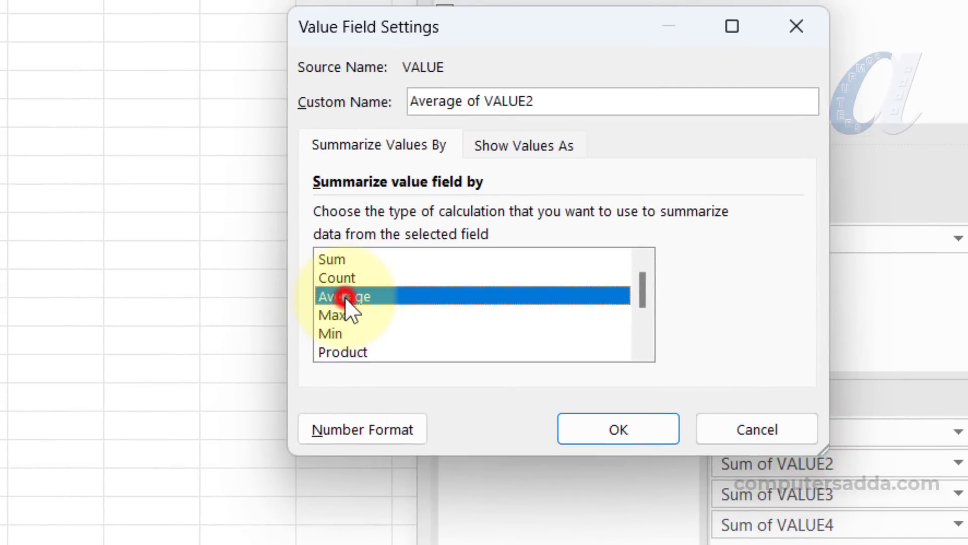
{"action": "left_click", "coordinate": [653, 437]}
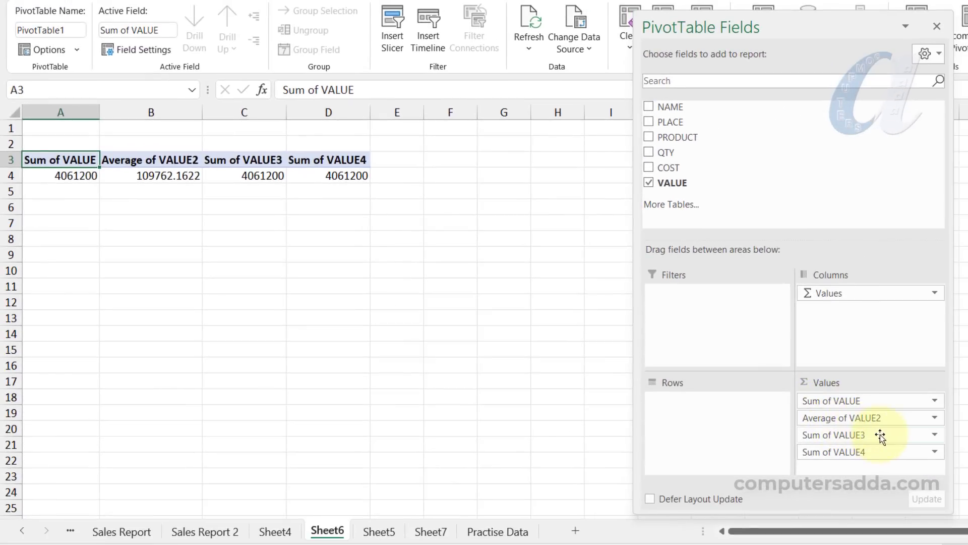
- Summarize the third VALUE field in the Values area by Max
{"action": "left_click", "coordinate": [881, 435]}
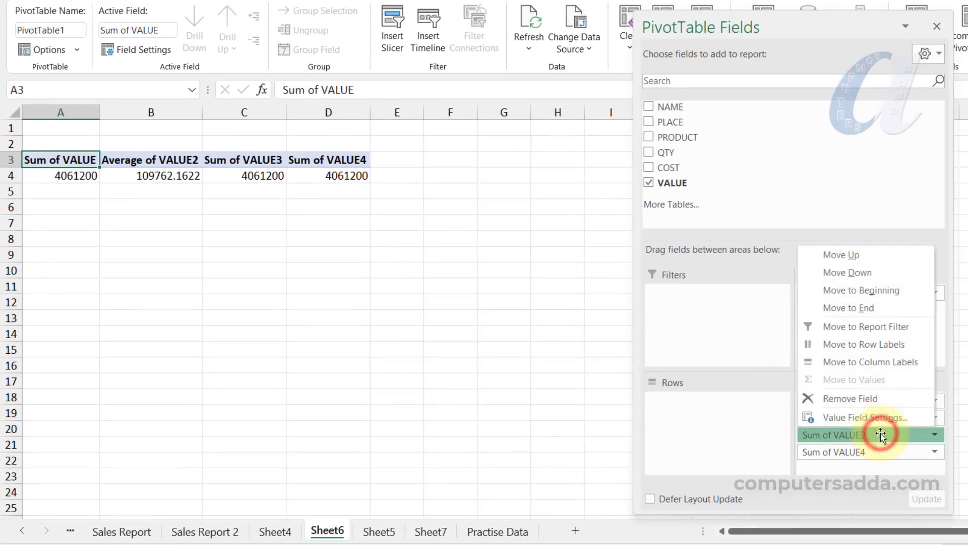
{"action": "left_click", "coordinate": [838, 416]}
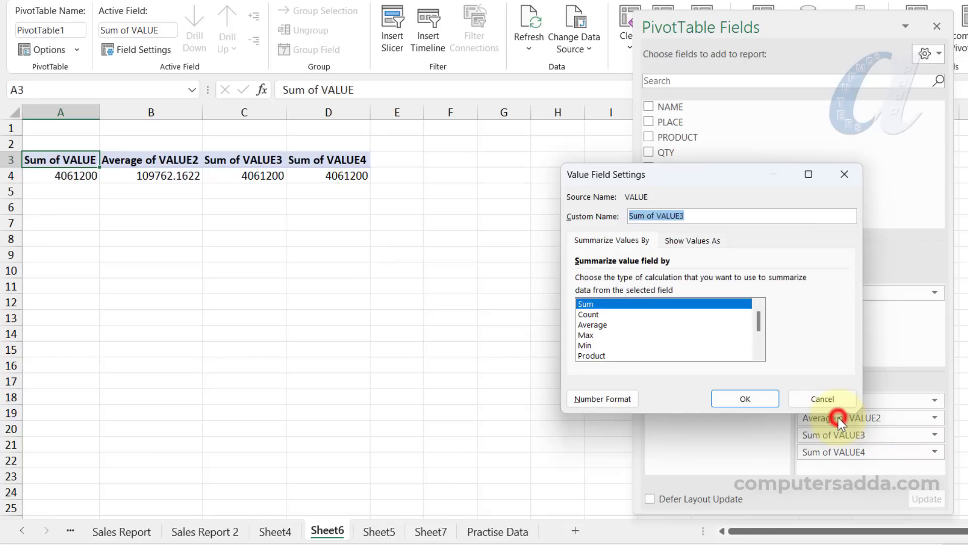
{"action": "left_click", "coordinate": [589, 334]}
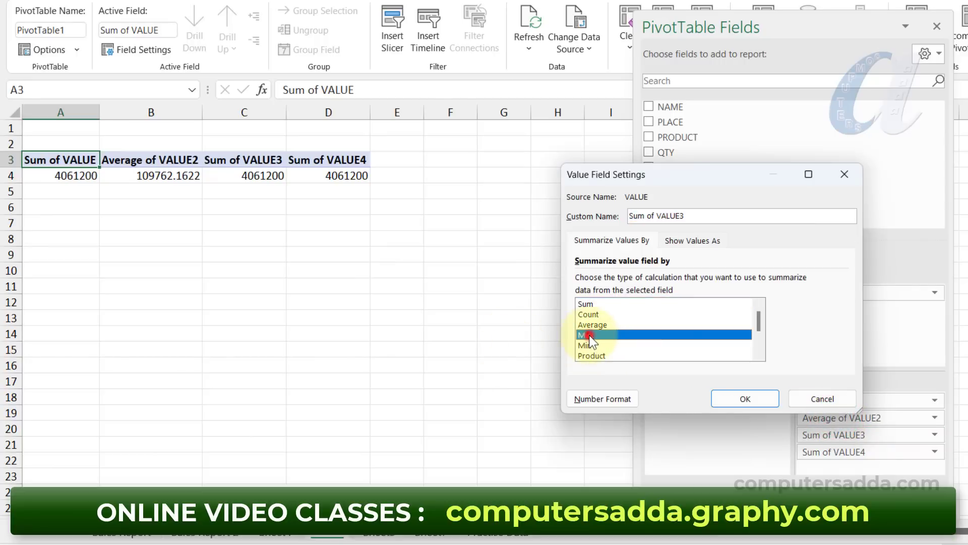
{"action": "left_click", "coordinate": [732, 395]}
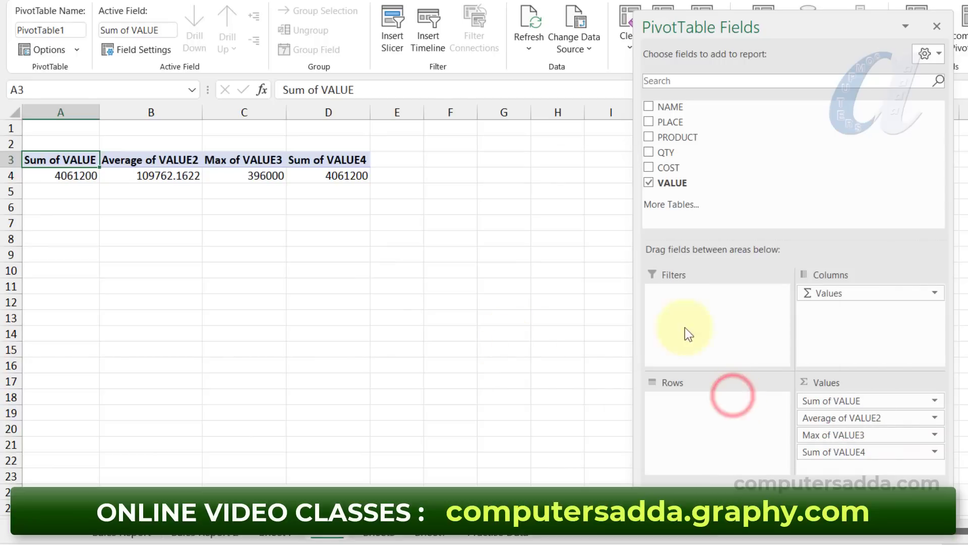
- Summarize the fourth VALUE field in the Values area by Count
{"action": "left_click", "coordinate": [852, 452]}
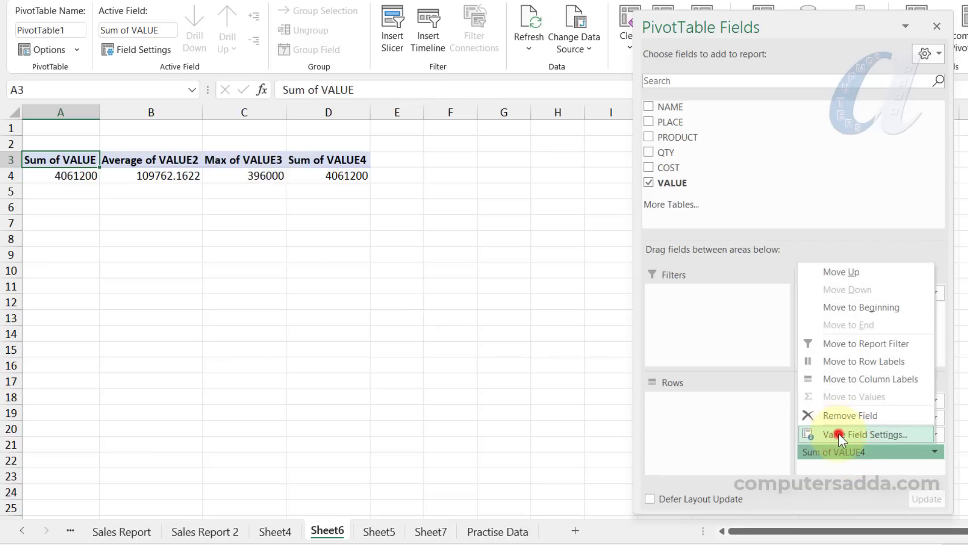
{"action": "left_click", "coordinate": [839, 433]}
{"action": "left_click", "coordinate": [588, 314]}
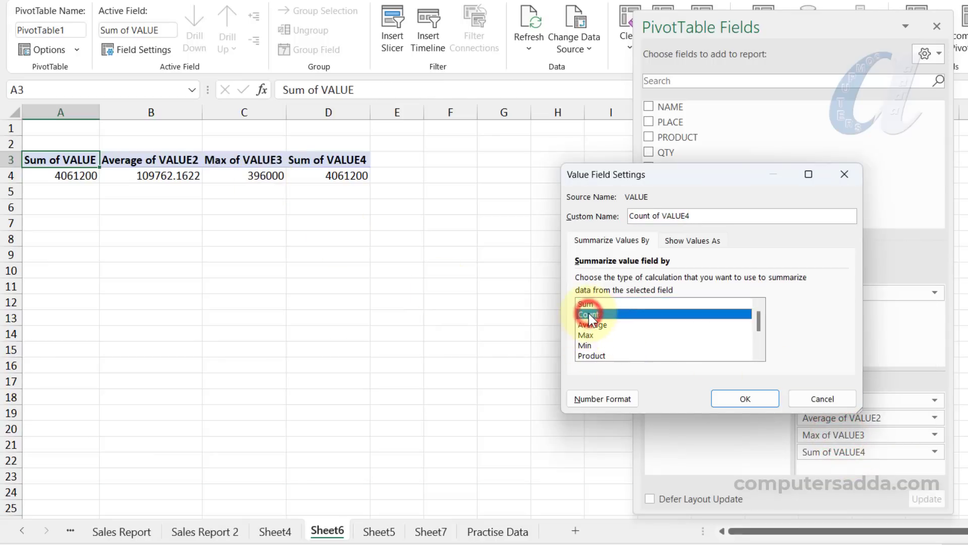
{"action": "left_click", "coordinate": [734, 400]}
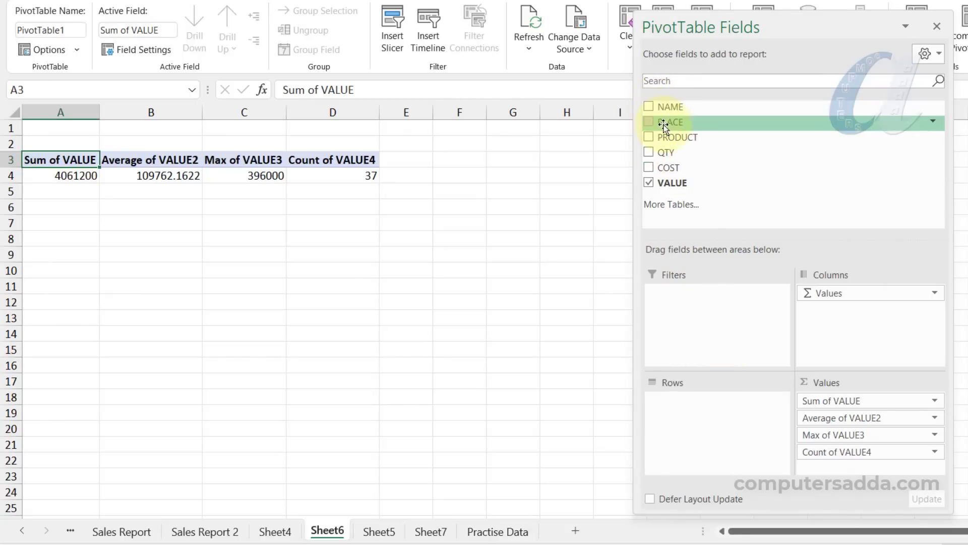
- Add the NAME field to the pivot table's Rows area and format the values in B4:E8 with no decimal places
{"action": "left_click_drag", "start_coordinate": [670, 107], "coordinate": [691, 428]}
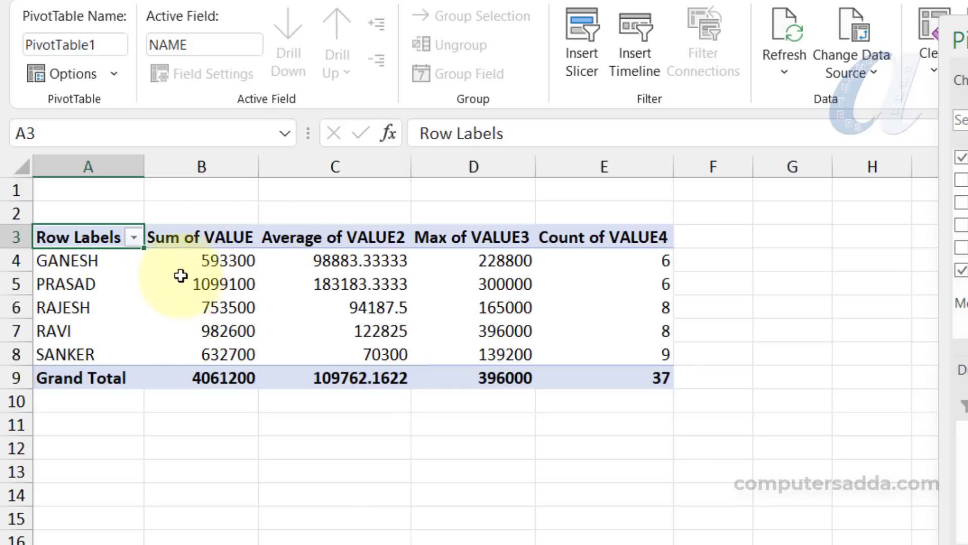
{"action": "left_click_drag", "start_coordinate": [183, 262], "coordinate": [605, 353]}
{"action": "left_click", "coordinate": [108, 2]}
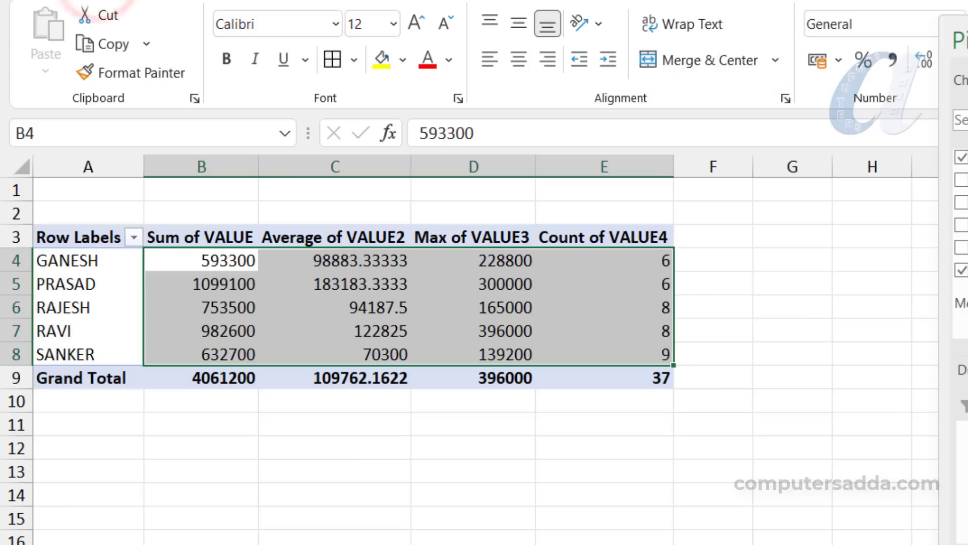
{"action": "left_click", "coordinate": [953, 60]}
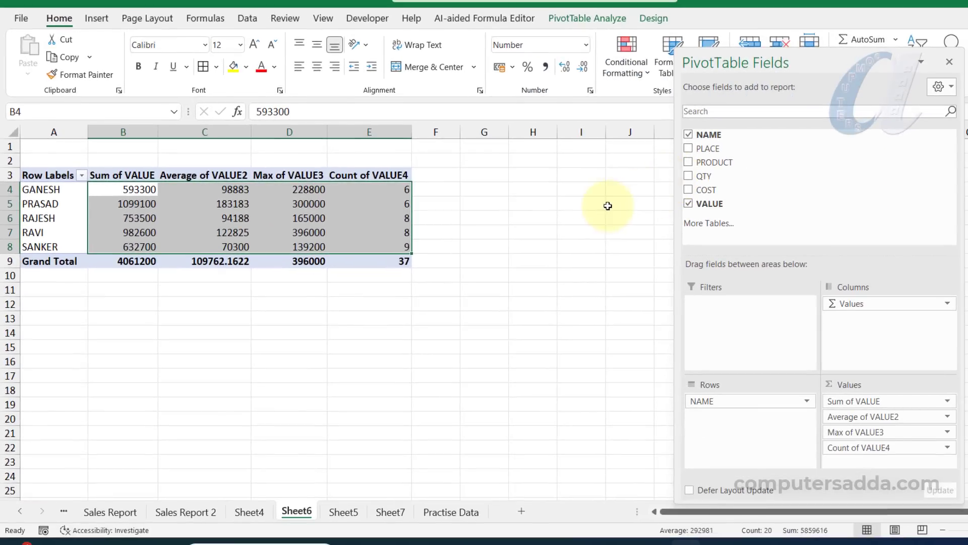
- Add the PLACE field below NAME in the Rows area and examine the sum, average, max and count for each place
{"action": "left_click_drag", "start_coordinate": [704, 149], "coordinate": [730, 436]}
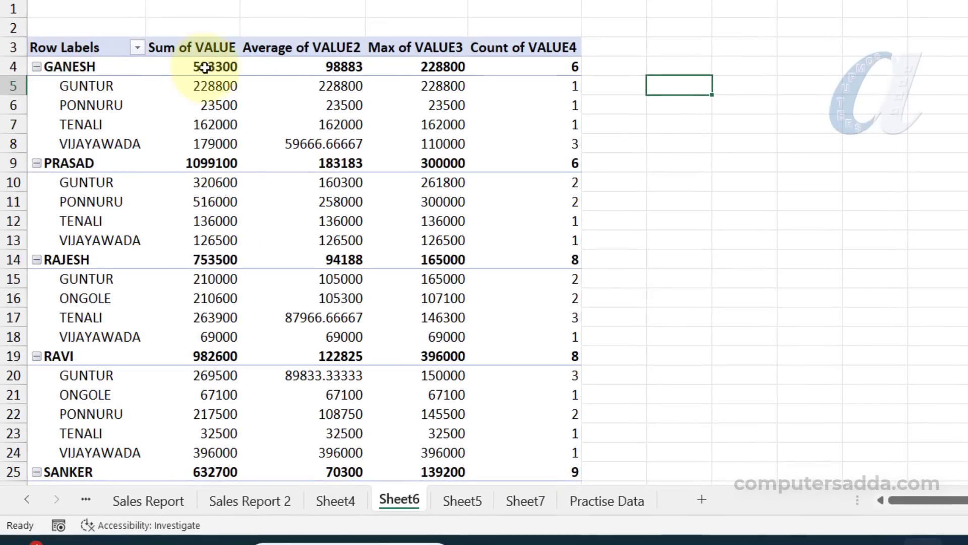
{"action": "mouse_move", "coordinate": [199, 67]}
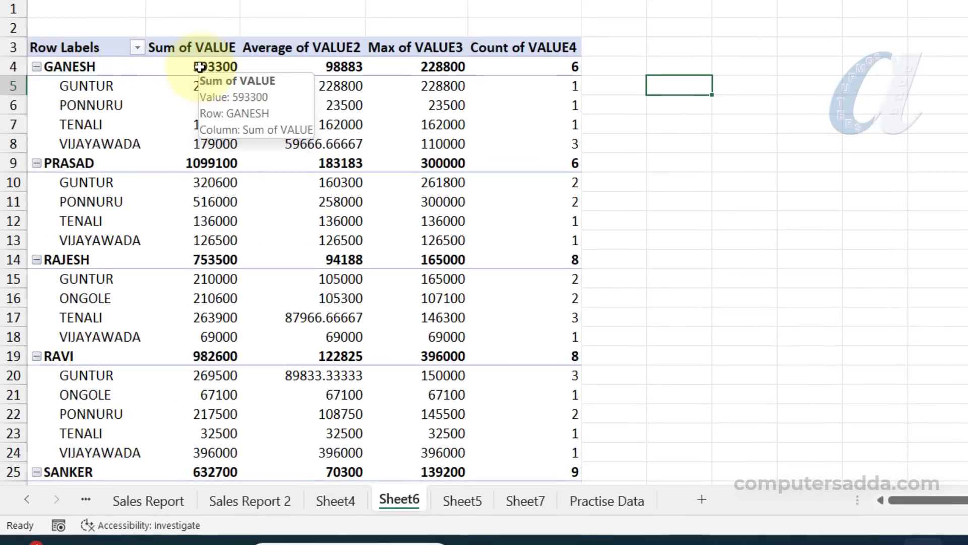
{"action": "mouse_move", "coordinate": [327, 68]}
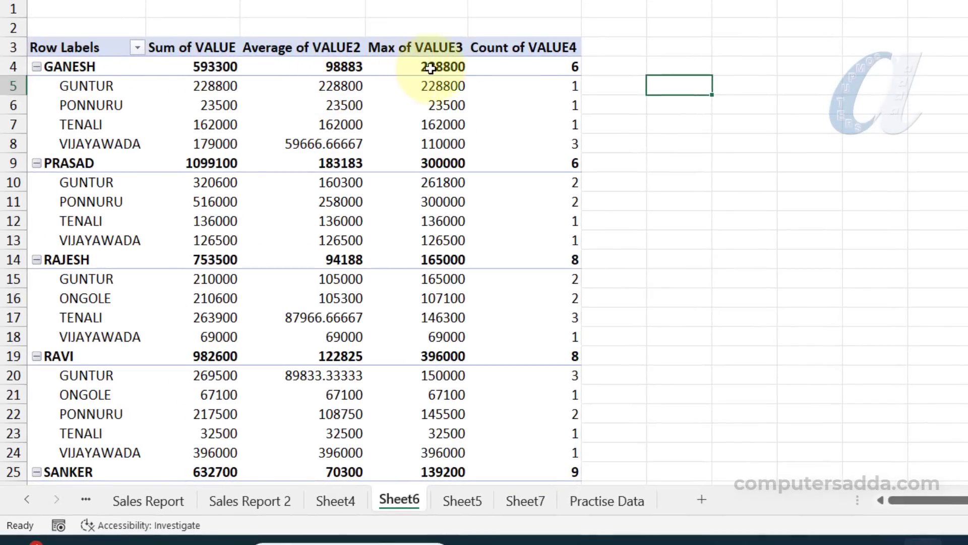
{"action": "mouse_move", "coordinate": [535, 70]}
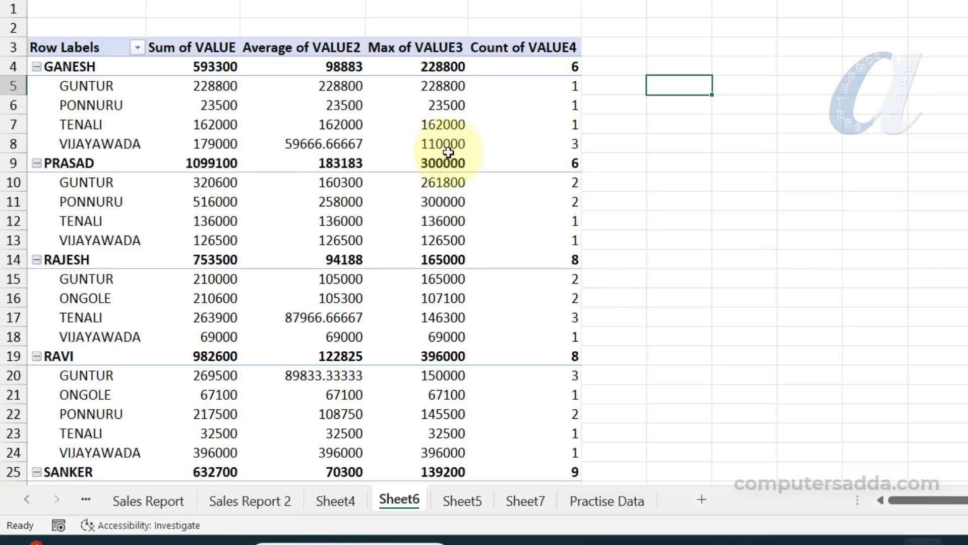
{"action": "mouse_move", "coordinate": [458, 147]}
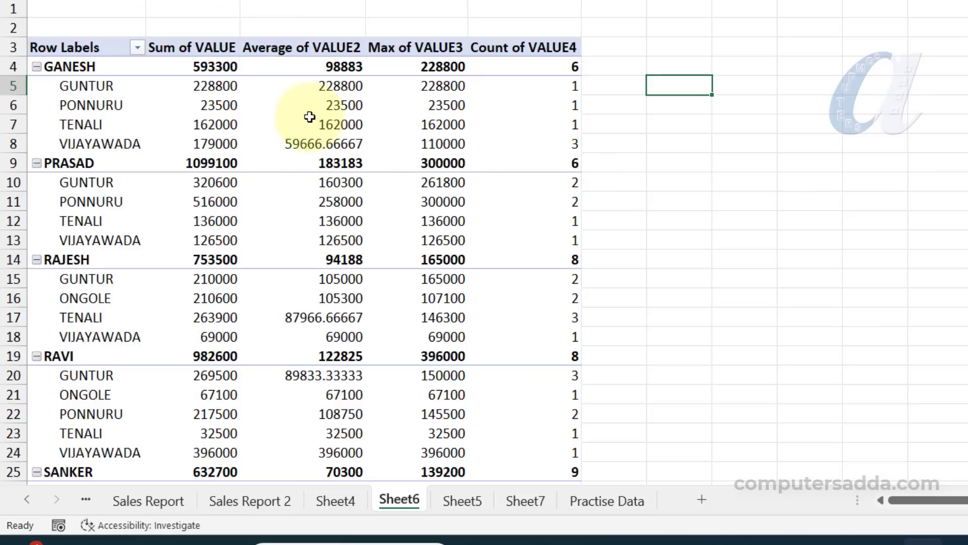
{"action": "mouse_move", "coordinate": [298, 150]}
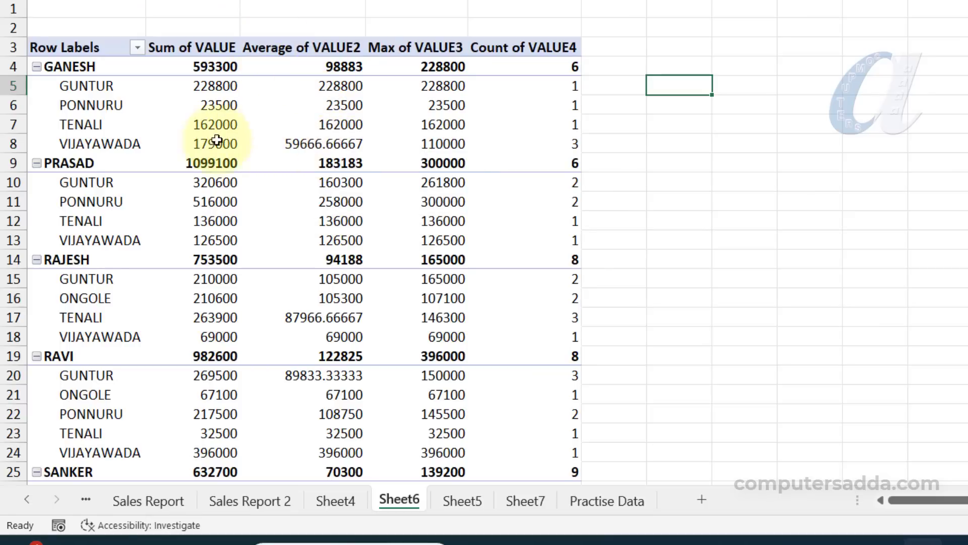
{"action": "mouse_move", "coordinate": [156, 144]}
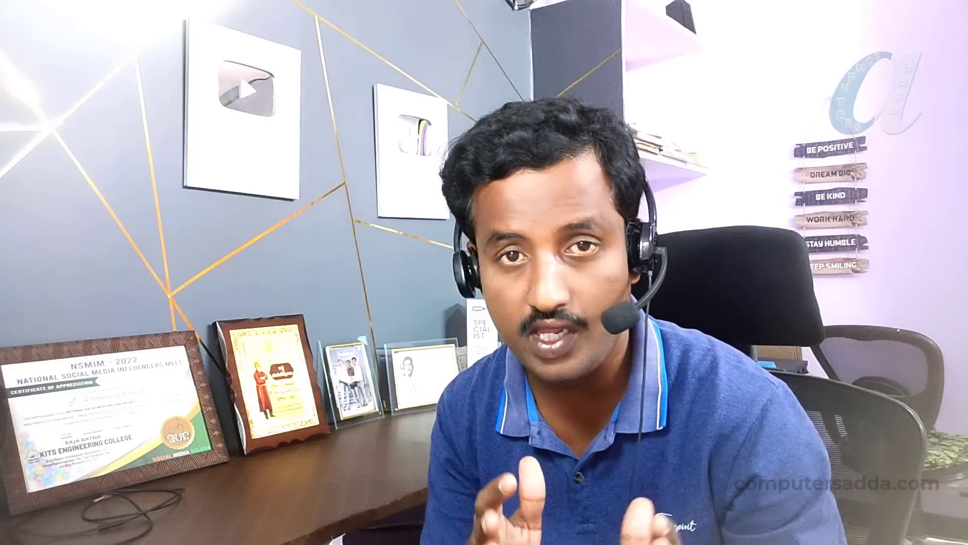